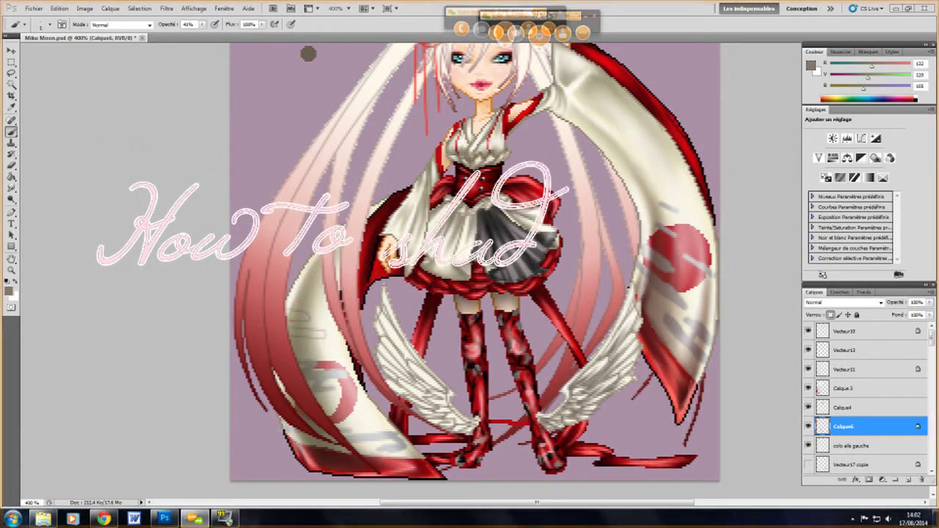
# Step: Show the History panel from the Fenêtre menu and move it to the top right
pyautogui.click(224, 8)
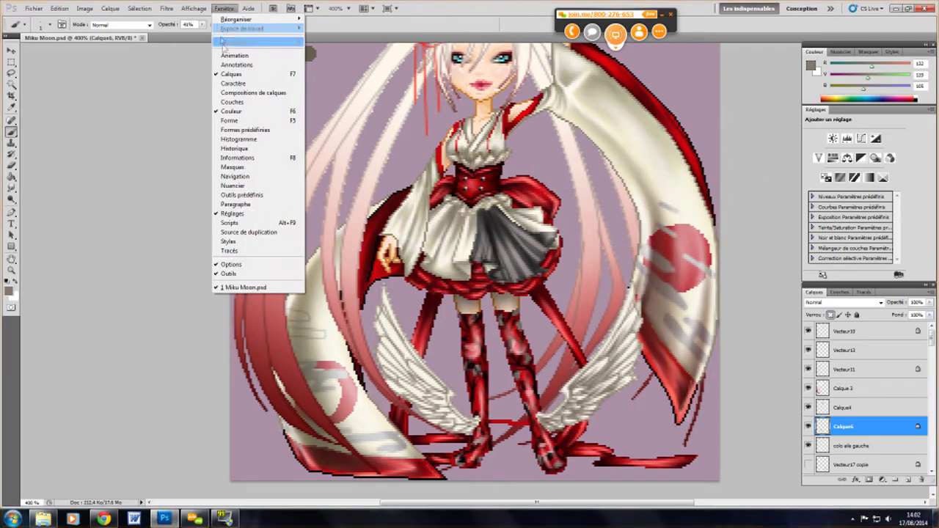
pyautogui.click(235, 148)
pyautogui.moveTo(732, 92)
pyautogui.mouseDown()
pyautogui.moveTo(749, 80)
pyautogui.moveTo(748, 53)
pyautogui.mouseUp()
pyautogui.click(11, 270)
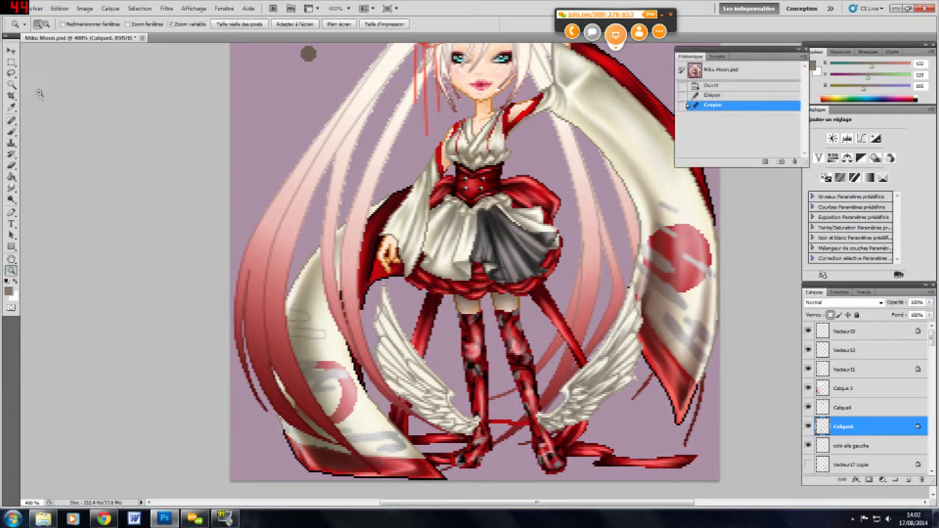
# Step: Zoom to 800% on the character's legs and angel wings
pyautogui.click(642, 420)
pyautogui.click(620, 425)
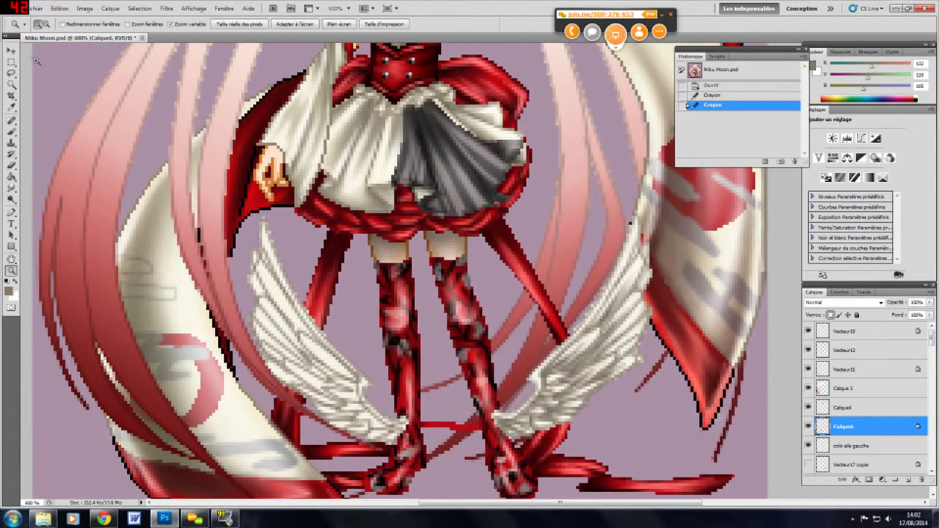
pyautogui.click(46, 24)
pyautogui.click(421, 347)
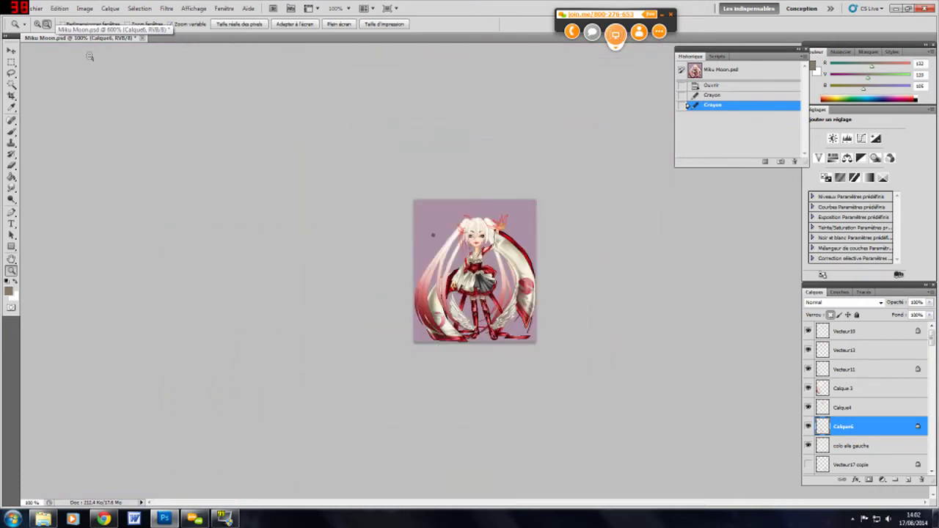
pyautogui.click(36, 24)
pyautogui.click(475, 282)
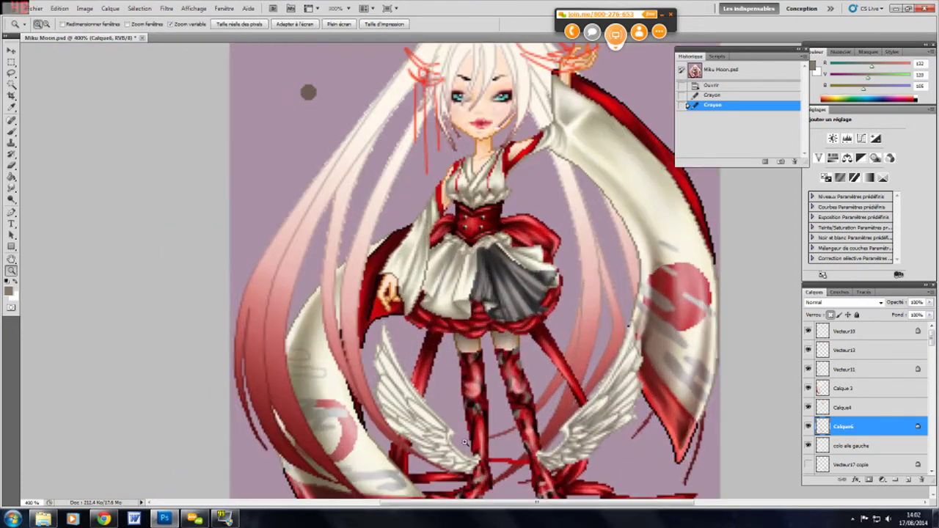
pyautogui.click(464, 441)
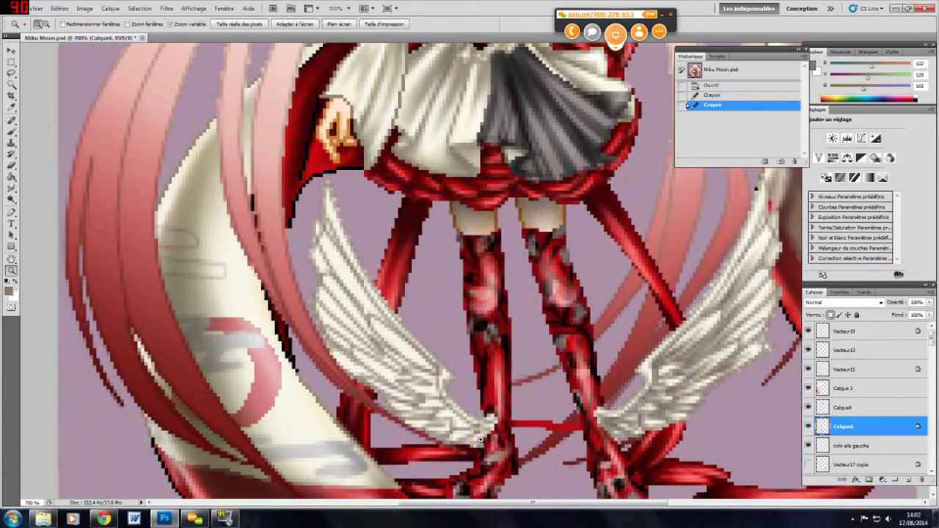
pyautogui.scroll(-1, 891, 428)
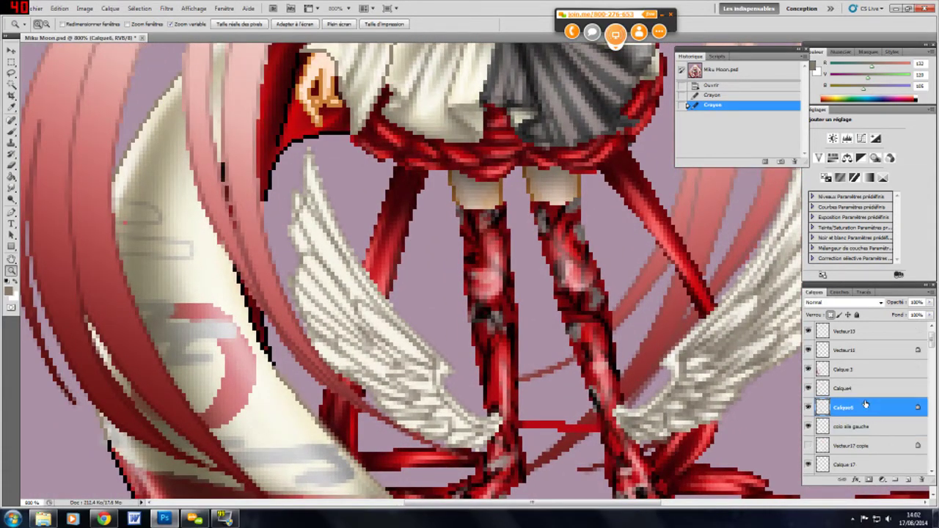
# Step: Duplicate layer Calque6 as Calque6 copie
pyautogui.rightClick(866, 405)
pyautogui.click(865, 206)
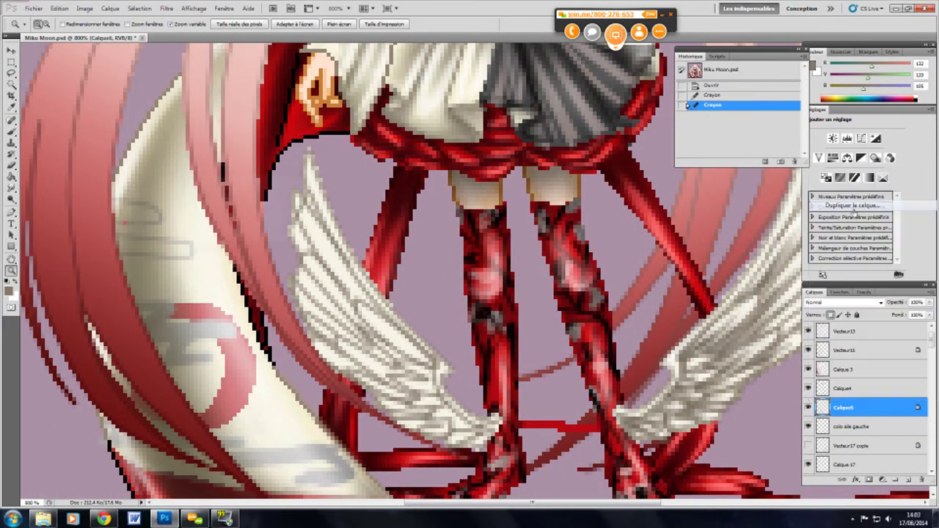
pyautogui.click(321, 184)
pyautogui.click(808, 407)
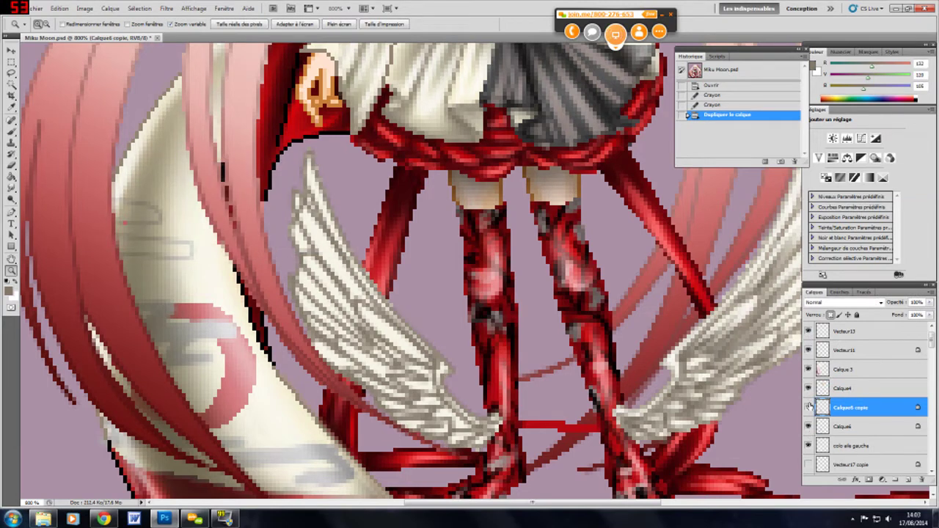
# Step: Hide the Calque6 copie backup and make Calque6 the active painting layer with the Brush
pyautogui.click(808, 426)
pyautogui.click(808, 426)
pyautogui.click(853, 426)
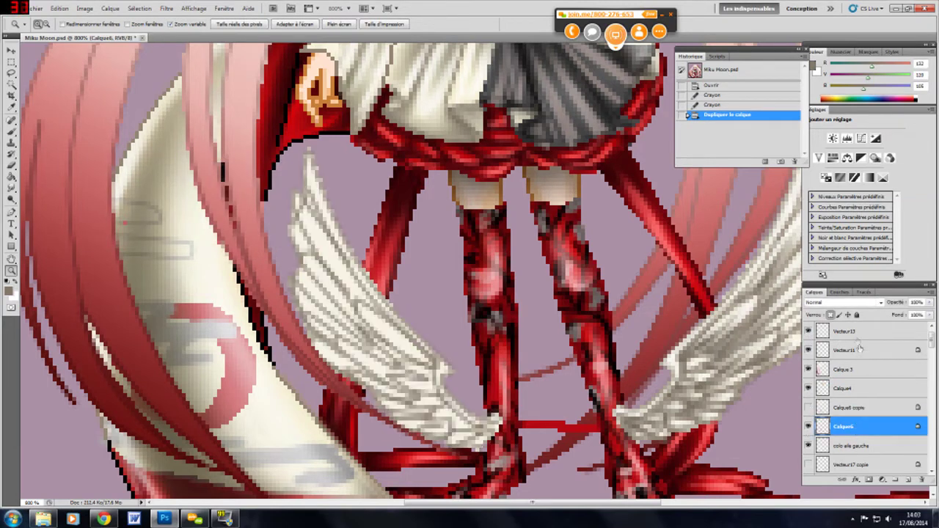
pyautogui.click(11, 132)
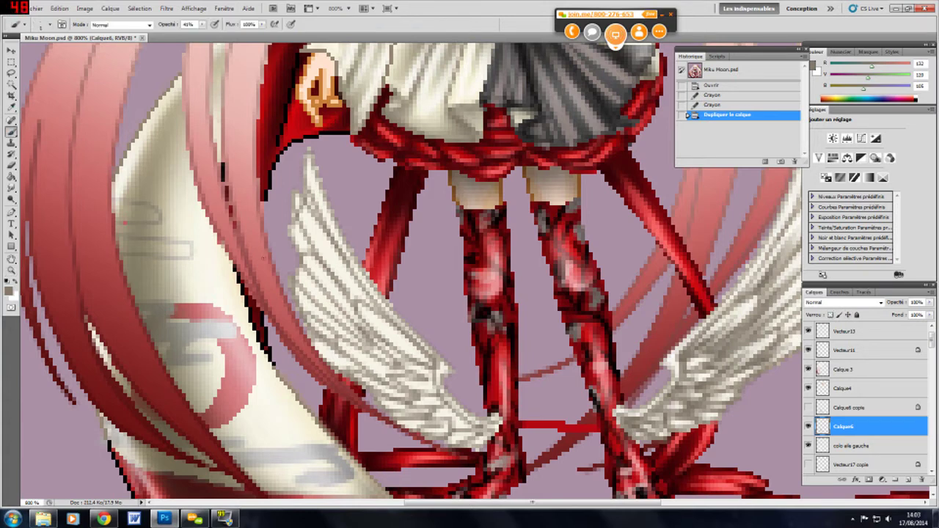
# Step: Paint 41%-opacity brush dabs along the left wing's lower feathers
pyautogui.moveTo(753, 56); pyautogui.dragTo(736, 71)
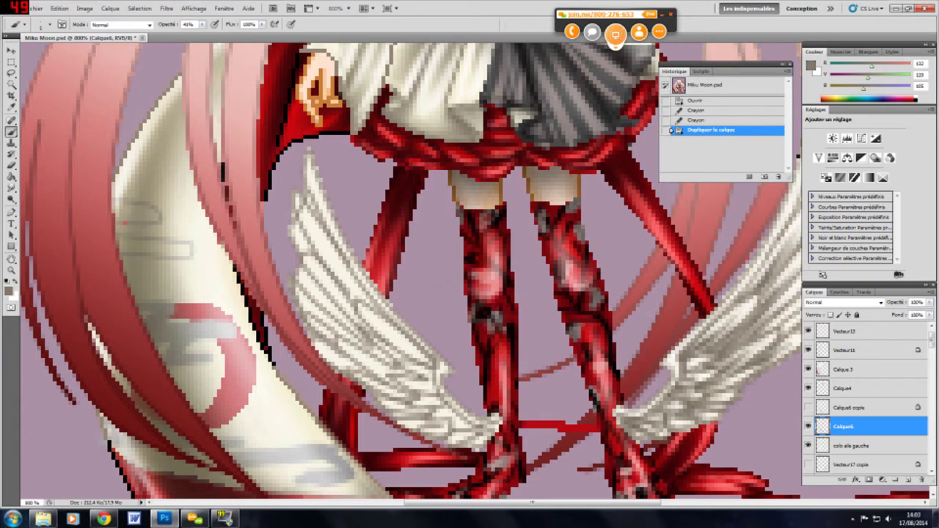
pyautogui.click(417, 377)
pyautogui.click(425, 380)
pyautogui.click(430, 381)
pyautogui.click(414, 377)
pyautogui.click(407, 371)
# Step: Dab the wing's middle and upper feathers, then smudge across them at 44% strength
pyautogui.click(397, 363)
pyautogui.click(389, 357)
pyautogui.click(381, 349)
pyautogui.click(378, 345)
pyautogui.click(355, 320)
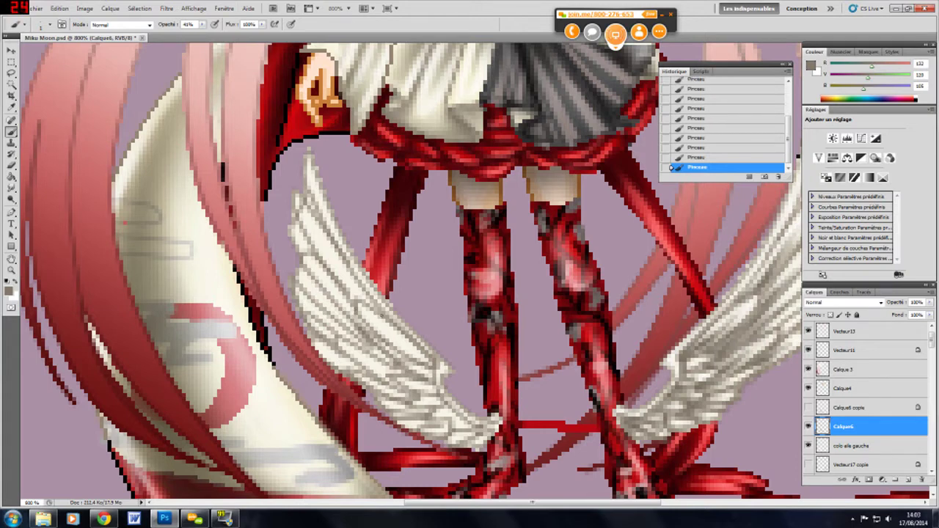
pyautogui.click(363, 296)
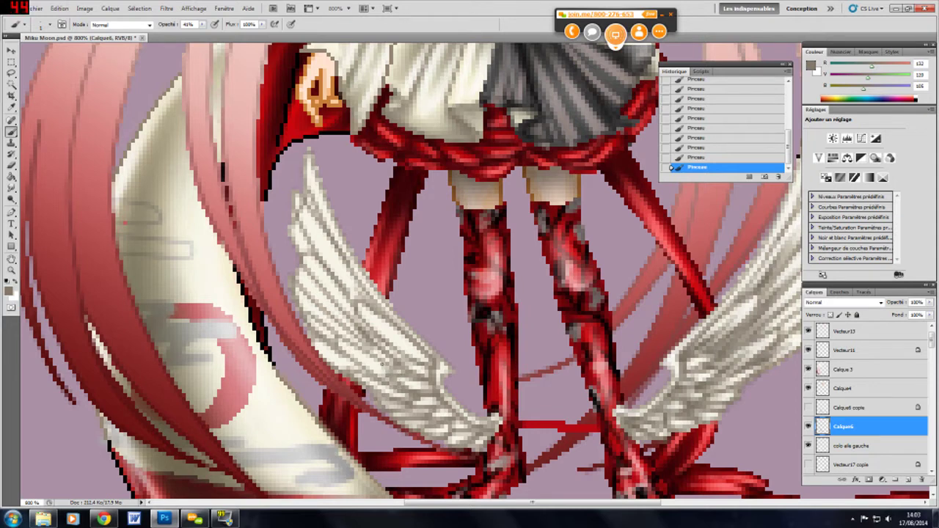
pyautogui.click(13, 187)
pyautogui.moveTo(372, 364)
pyautogui.mouseDown()
pyautogui.moveTo(389, 368)
pyautogui.moveTo(364, 356)
pyautogui.moveTo(432, 388)
pyautogui.moveTo(405, 351)
pyautogui.moveTo(425, 361)
pyautogui.mouseUp()
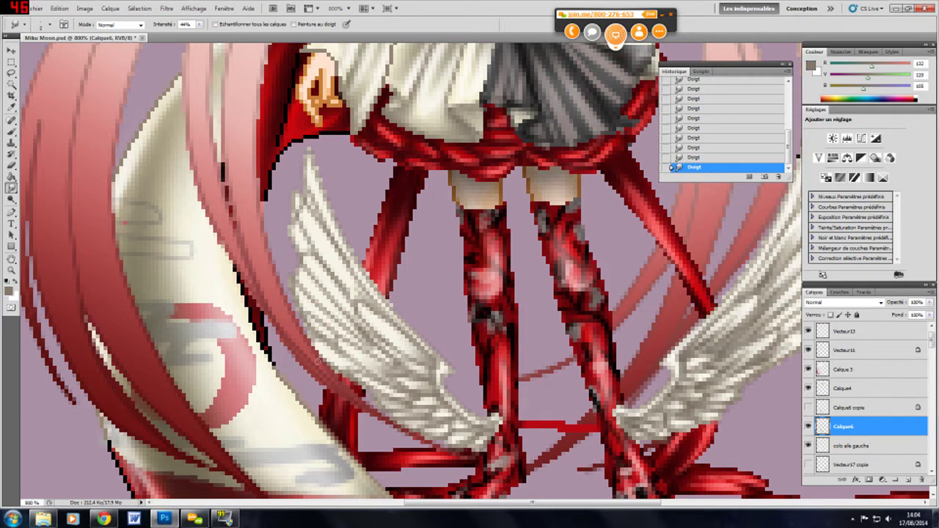
# Step: Smudge the feathers once more, then darken the wing tip with brush dabs
pyautogui.moveTo(440, 396); pyautogui.dragTo(423, 400)
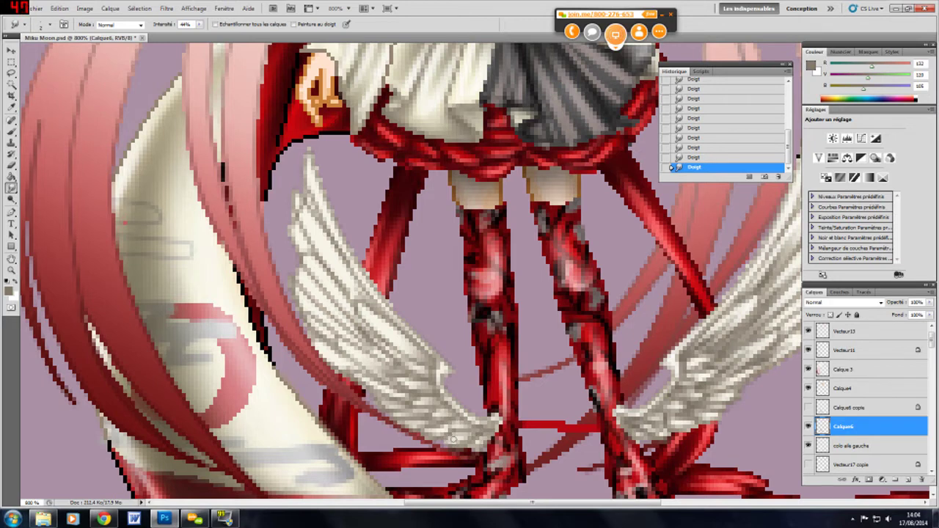
pyautogui.click(11, 132)
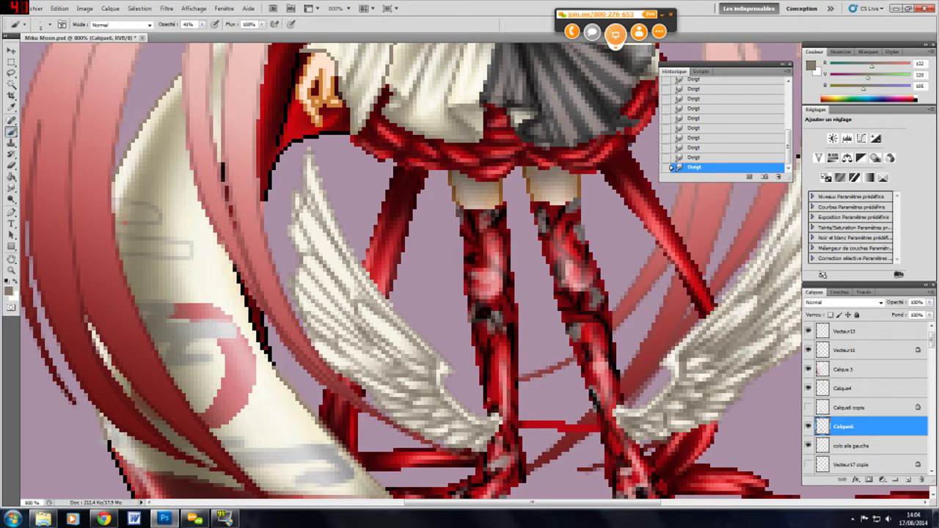
pyautogui.click(458, 428)
pyautogui.click(461, 429)
pyautogui.click(455, 429)
pyautogui.click(448, 428)
pyautogui.click(448, 429)
pyautogui.click(448, 429)
pyautogui.click(448, 428)
pyautogui.click(443, 428)
pyautogui.click(440, 428)
pyautogui.click(438, 429)
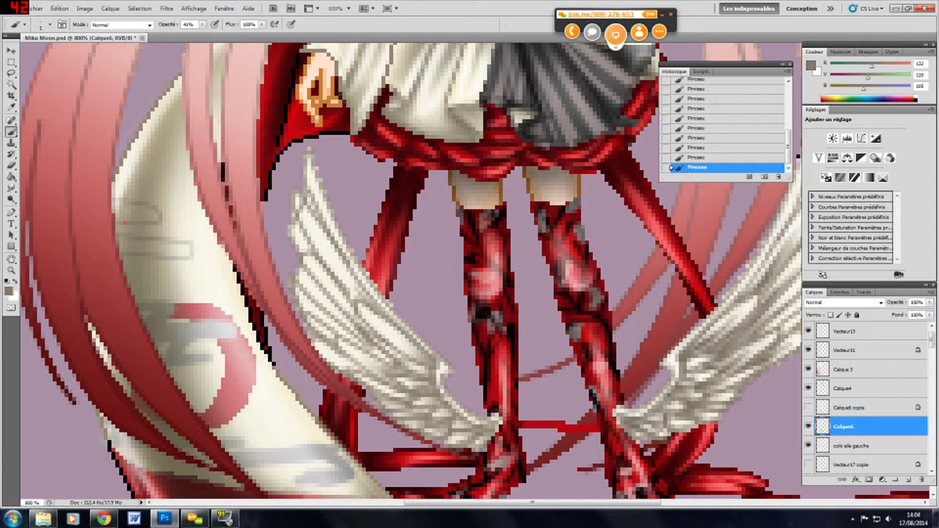
# Step: Compare by stepping back three History states, then stroke and smudge-blend the lower feathers
pyautogui.click(718, 140)
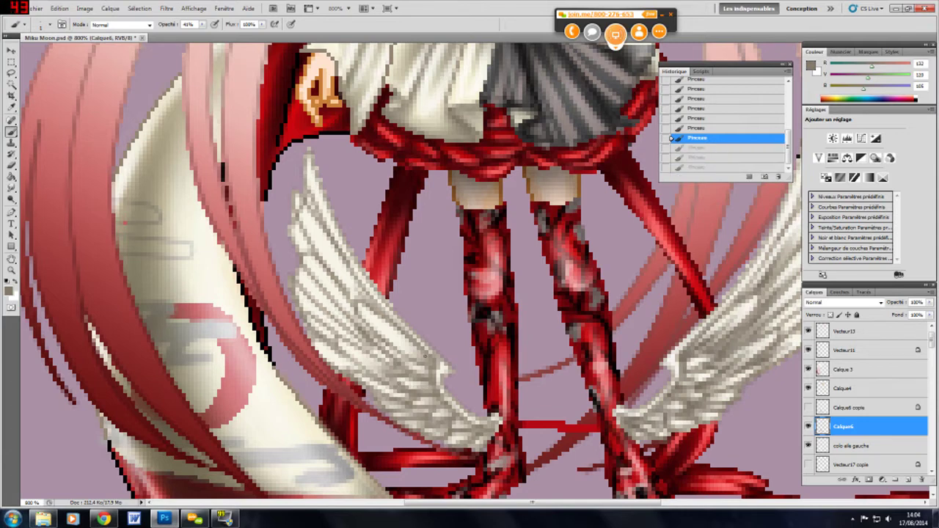
pyautogui.click(718, 167)
pyautogui.moveTo(422, 359); pyautogui.dragTo(388, 331)
pyautogui.click(11, 187)
pyautogui.moveTo(414, 354); pyautogui.dragTo(375, 327)
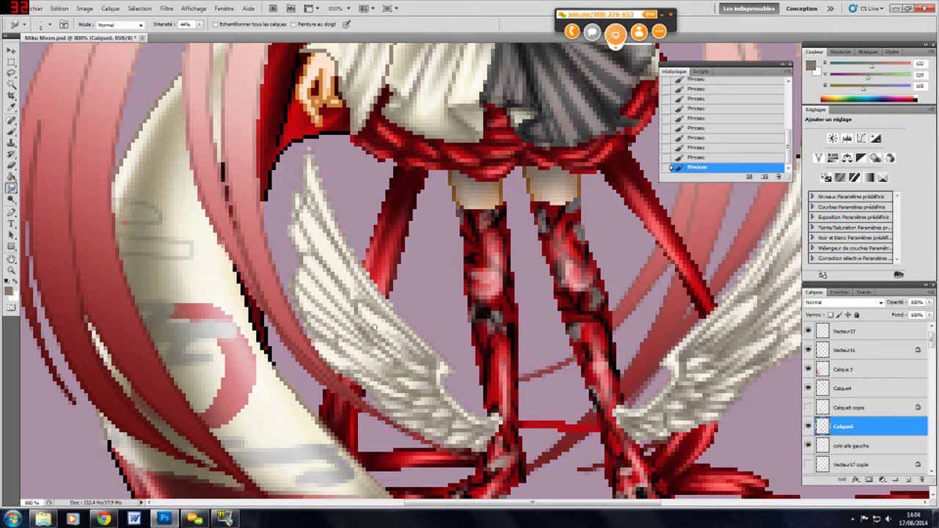
pyautogui.moveTo(413, 352)
pyautogui.mouseDown()
pyautogui.moveTo(359, 307)
pyautogui.moveTo(378, 330)
pyautogui.mouseUp()
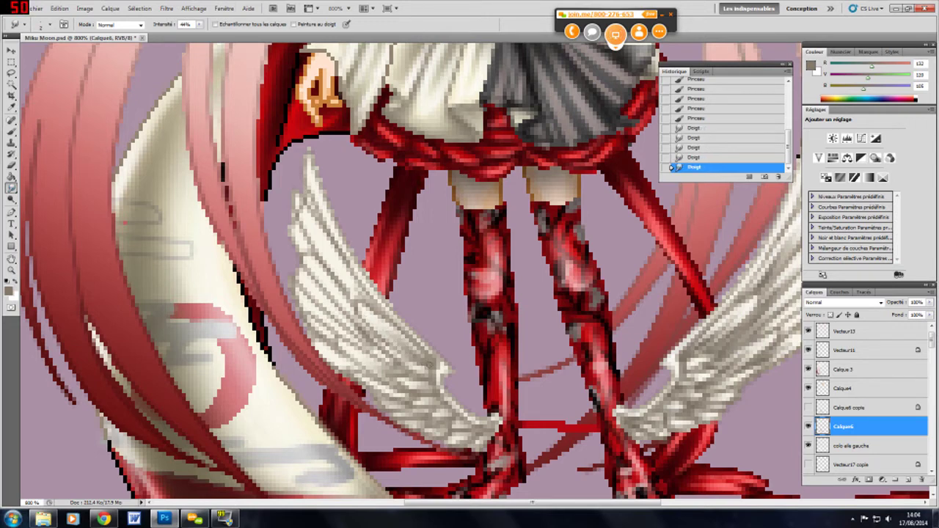
# Step: Darken lower and upper wing feathers with strokes, then smudge the upper feathers smooth
pyautogui.click(11, 132)
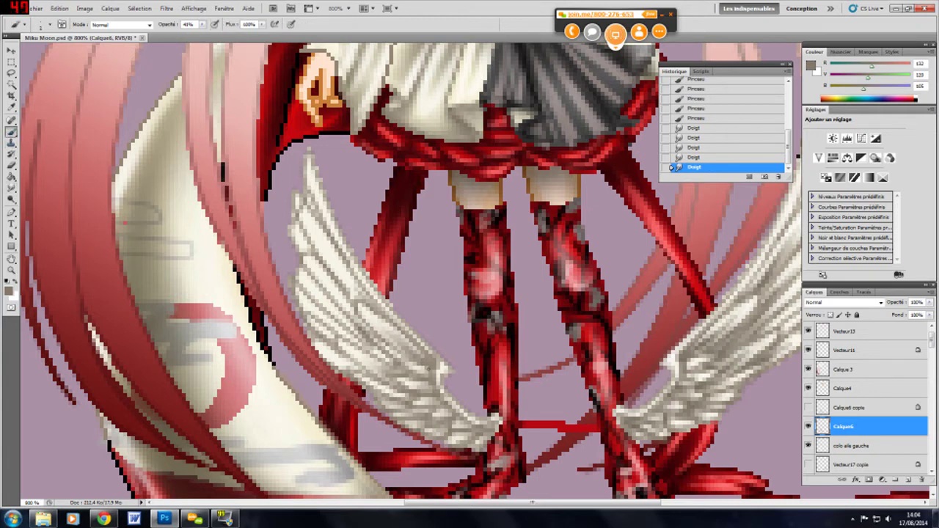
pyautogui.moveTo(409, 360)
pyautogui.mouseDown()
pyautogui.moveTo(386, 336)
pyautogui.moveTo(388, 345)
pyautogui.mouseUp()
pyautogui.moveTo(358, 296); pyautogui.dragTo(336, 267)
pyautogui.click(10, 188)
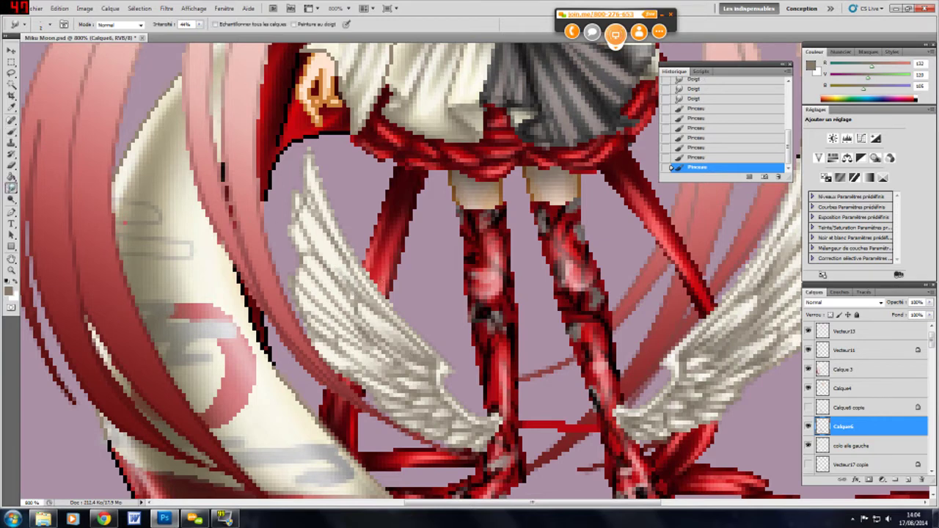
pyautogui.moveTo(357, 294); pyautogui.dragTo(321, 228)
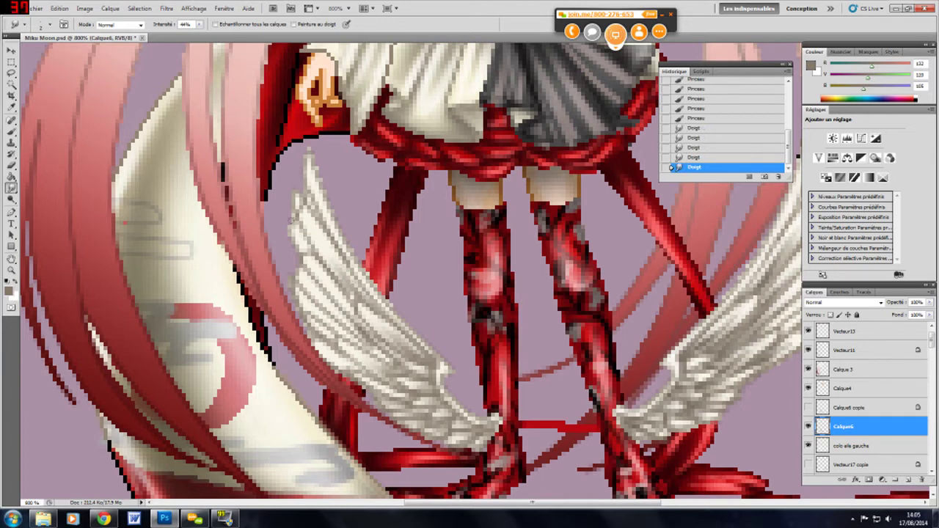
pyautogui.moveTo(343, 273); pyautogui.dragTo(323, 249)
pyautogui.moveTo(355, 295); pyautogui.dragTo(350, 292)
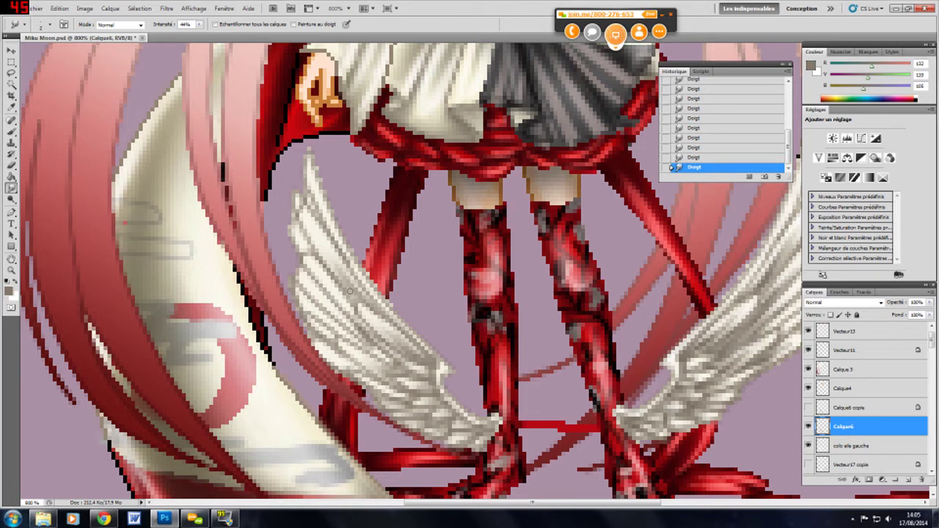
pyautogui.click(11, 131)
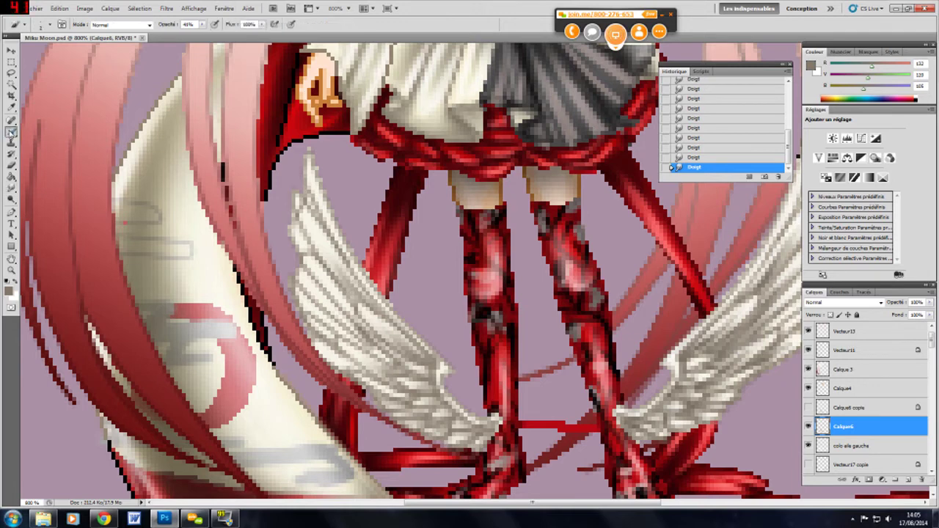
# Step: Paint small dabs across the left wing and smudge-blend the fresh paint
pyautogui.click(340, 297)
pyautogui.click(340, 285)
pyautogui.click(356, 306)
pyautogui.click(400, 340)
pyautogui.click(403, 345)
pyautogui.click(413, 356)
pyautogui.click(12, 188)
pyautogui.moveTo(406, 346)
pyautogui.mouseDown()
pyautogui.moveTo(374, 321)
pyautogui.moveTo(386, 333)
pyautogui.moveTo(381, 325)
pyautogui.mouseUp()
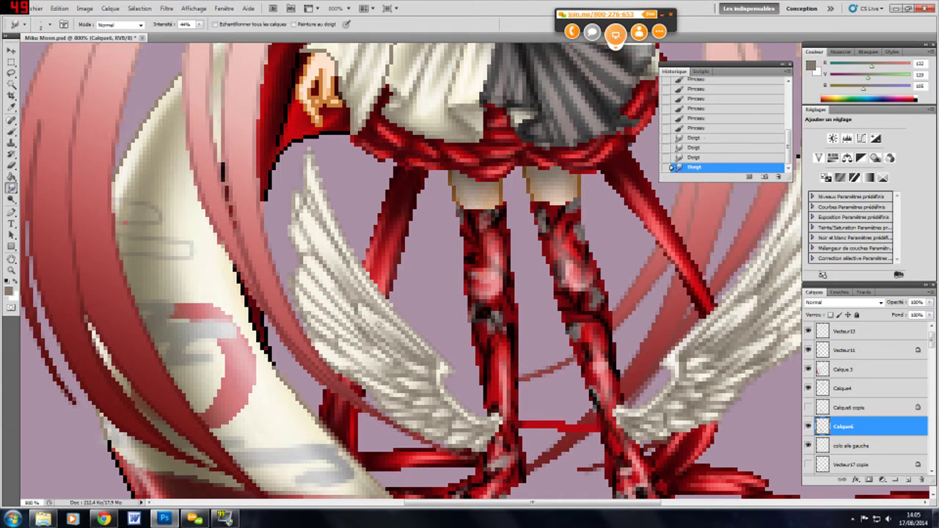
# Step: Brush short strokes on the upper left wing, then bring up the join.me chat window
pyautogui.click(12, 132)
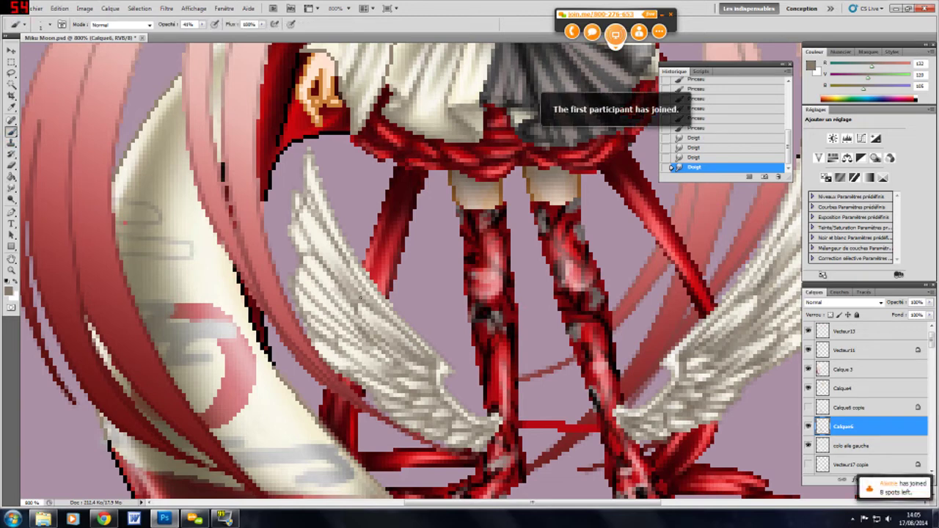
pyautogui.moveTo(354, 289); pyautogui.dragTo(361, 301)
pyautogui.moveTo(336, 266)
pyautogui.mouseDown()
pyautogui.moveTo(353, 293)
pyautogui.moveTo(342, 279)
pyautogui.mouseUp()
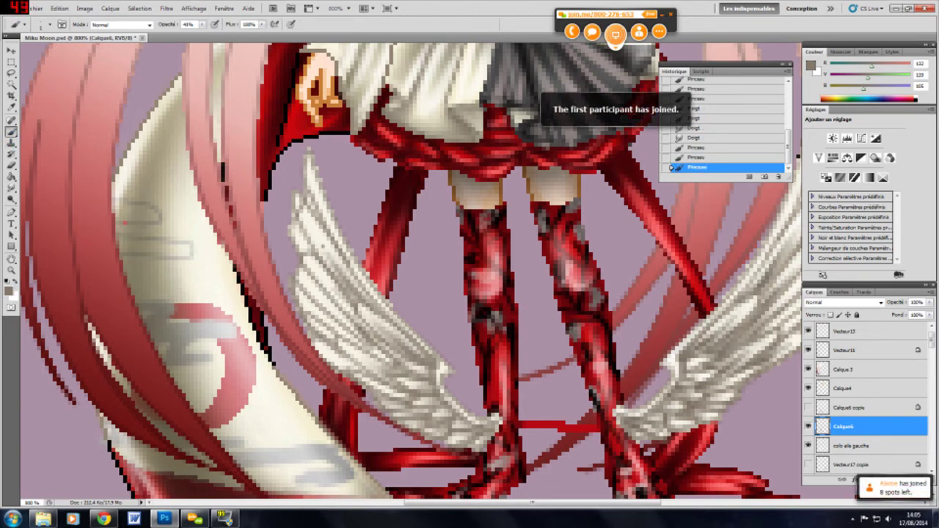
pyautogui.moveTo(316, 234)
pyautogui.mouseDown()
pyautogui.moveTo(336, 293)
pyautogui.moveTo(337, 268)
pyautogui.moveTo(304, 213)
pyautogui.mouseUp()
pyautogui.press('r')
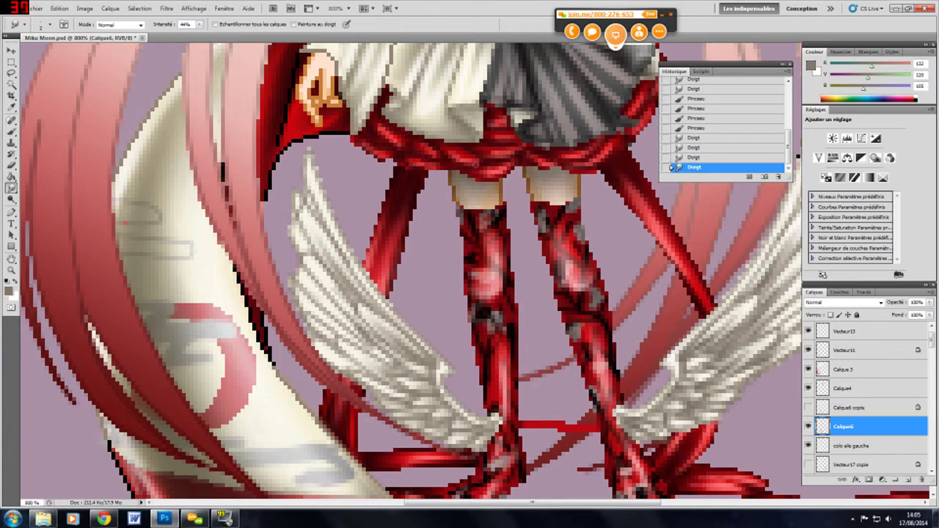
pyautogui.click(12, 132)
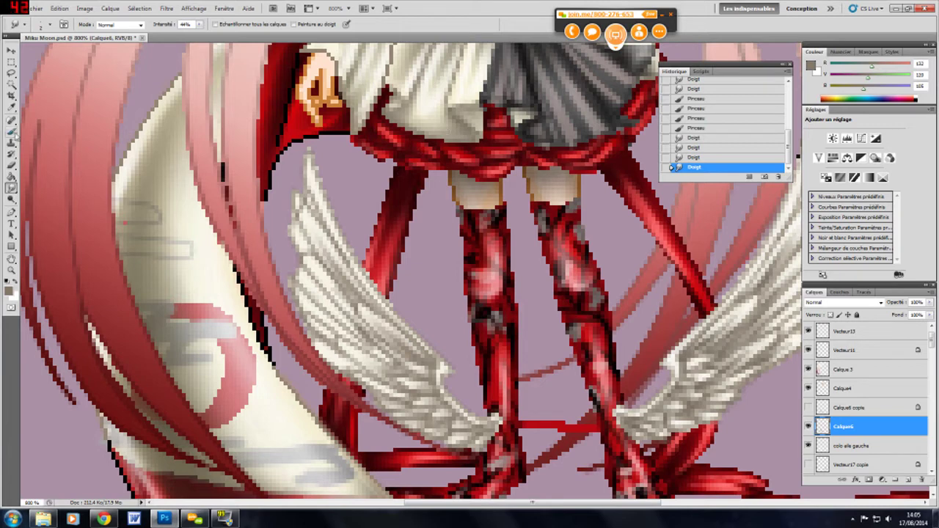
pyautogui.click(592, 32)
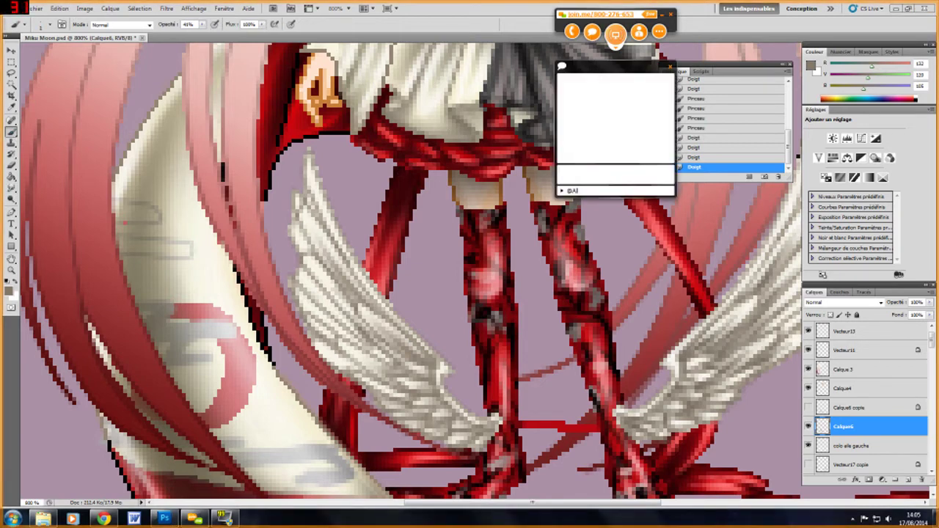
pyautogui.write('COucou :')
pyautogui.write('COucou :)')
# Step: Send the 'COucou :)' greeting, move the chat window left, and brush a stroke on the wing
pyautogui.press('Return')
pyautogui.moveTo(611, 66); pyautogui.dragTo(100, 62)
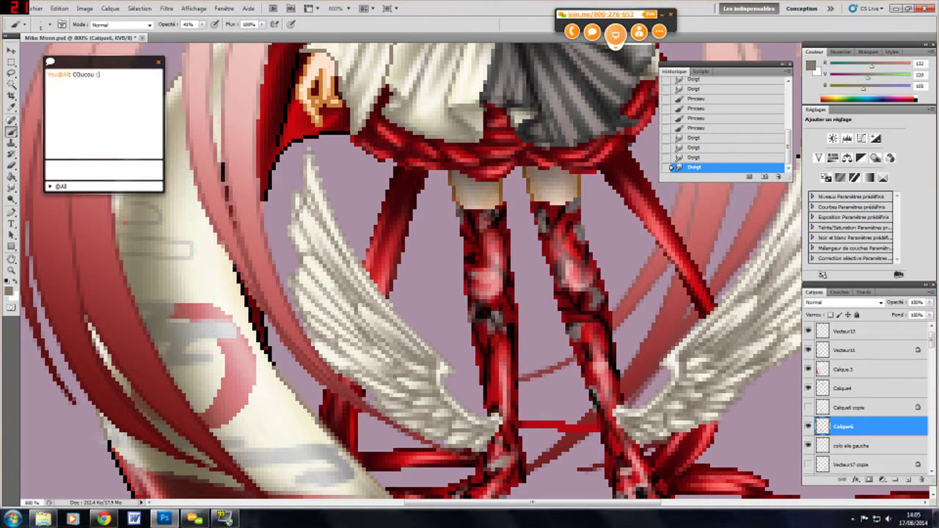
pyautogui.moveTo(408, 382)
pyautogui.mouseDown()
pyautogui.moveTo(383, 364)
pyautogui.moveTo(364, 373)
pyautogui.moveTo(329, 346)
pyautogui.moveTo(350, 364)
pyautogui.moveTo(342, 362)
pyautogui.mouseUp()
# Step: Smudge the lower left feathers, then start repainting them with brush dabs
pyautogui.click(12, 188)
pyautogui.moveTo(345, 362)
pyautogui.mouseDown()
pyautogui.moveTo(339, 351)
pyautogui.moveTo(331, 358)
pyautogui.mouseUp()
pyautogui.moveTo(319, 342)
pyautogui.mouseDown()
pyautogui.moveTo(339, 357)
pyautogui.moveTo(319, 344)
pyautogui.mouseUp()
pyautogui.click(12, 134)
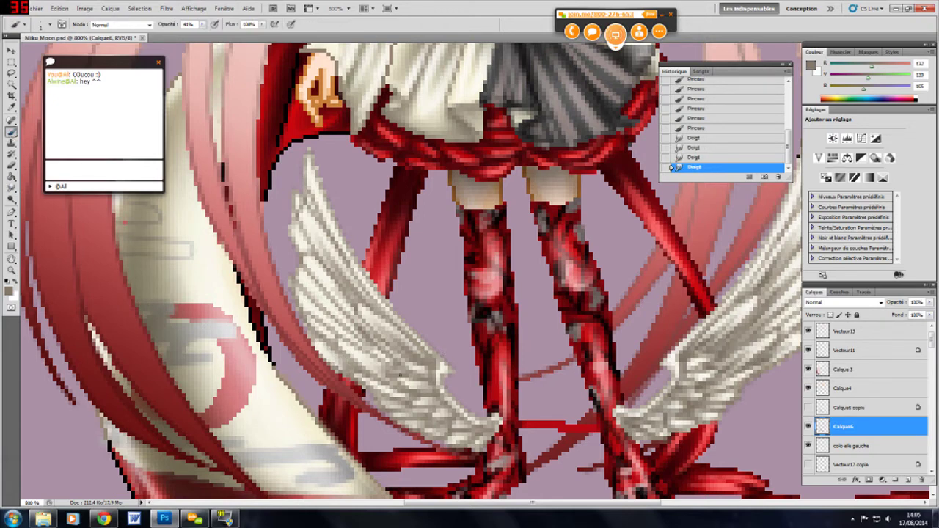
pyautogui.click(393, 363)
pyautogui.click(393, 363)
# Step: Add more dabs to the lower left wing feathers and smudge them together
pyautogui.click(380, 367)
pyautogui.click(375, 367)
pyautogui.click(377, 369)
pyautogui.click(356, 354)
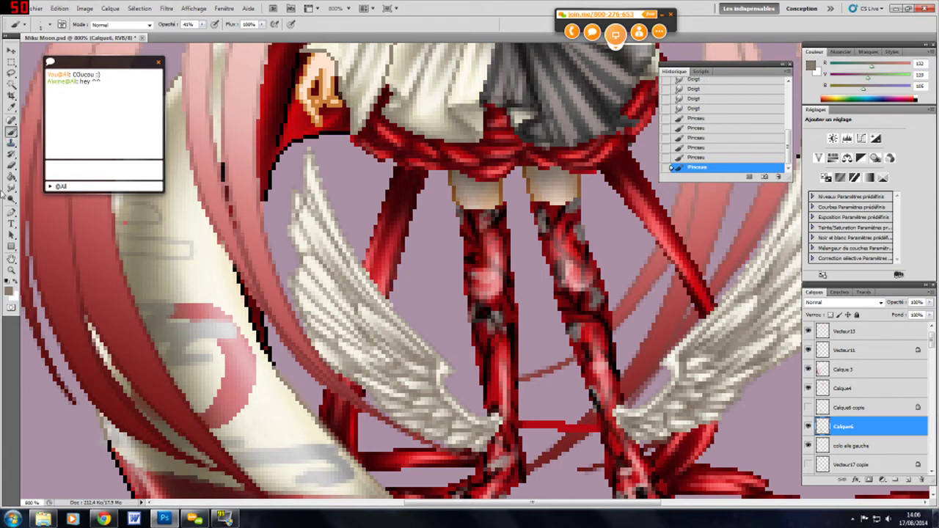
pyautogui.click(12, 187)
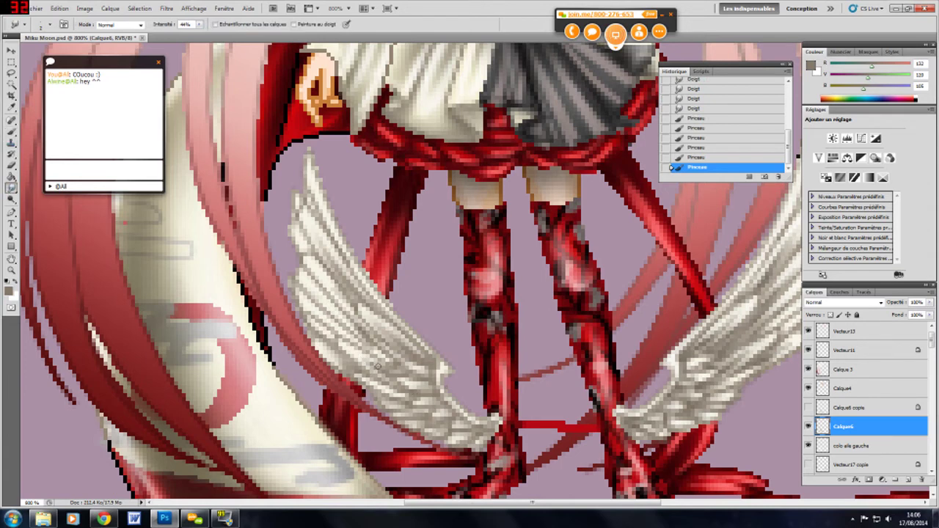
pyautogui.moveTo(357, 362); pyautogui.dragTo(373, 369)
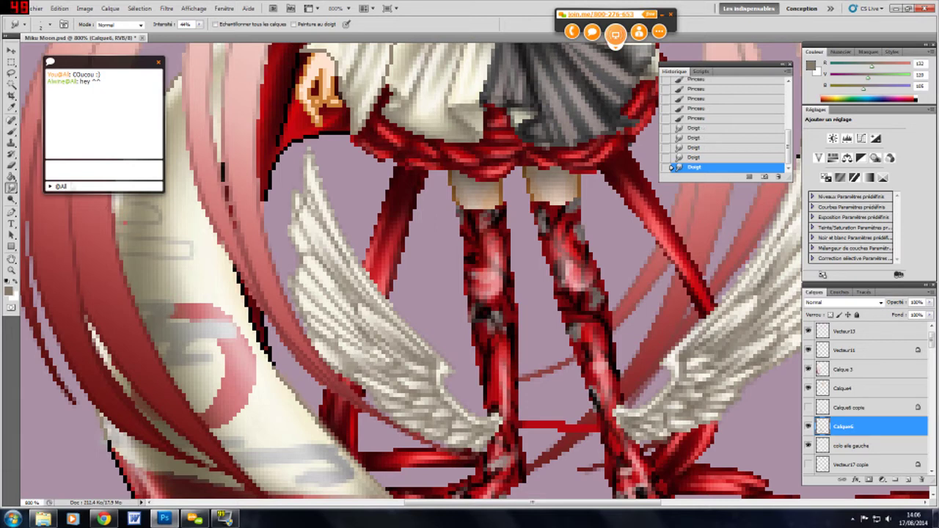
pyautogui.click(12, 132)
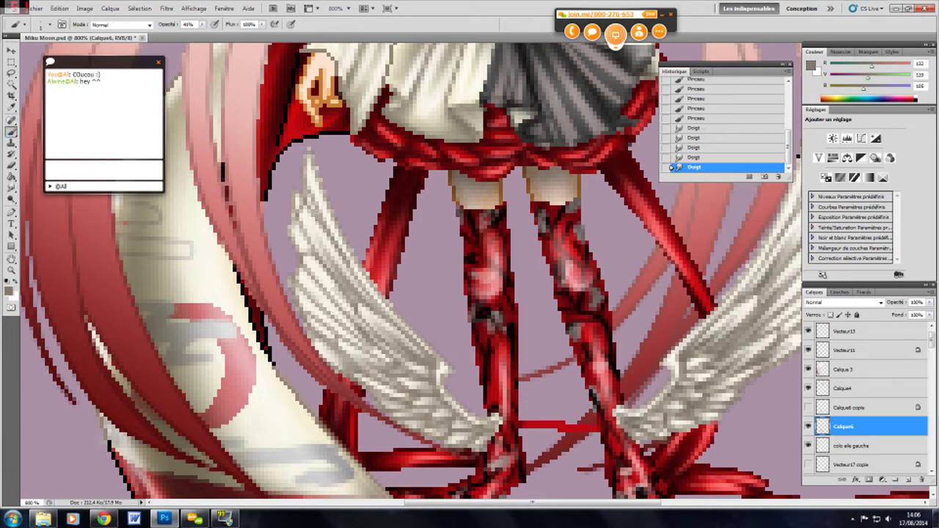
pyautogui.scroll(-1, 411, 272)
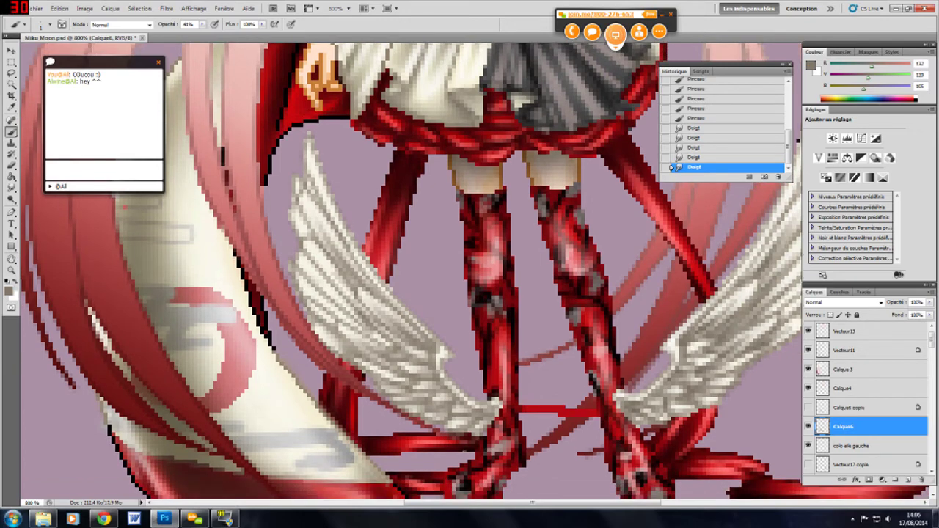
# Step: Paint small dabs on the lower wing tips near the feet
pyautogui.click(494, 409)
pyautogui.click(495, 409)
pyautogui.click(484, 419)
pyautogui.click(488, 414)
pyautogui.click(488, 415)
pyautogui.click(488, 415)
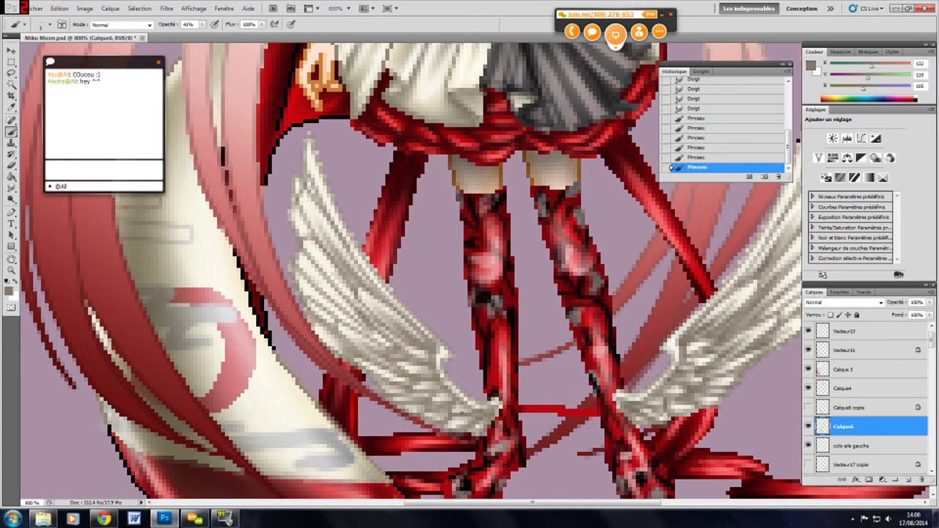
pyautogui.click(427, 407)
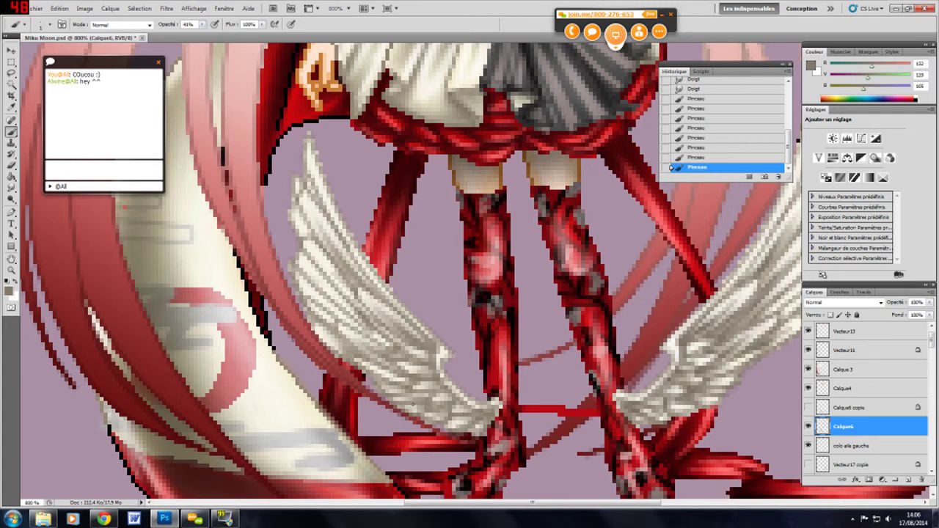
pyautogui.click(407, 394)
pyautogui.click(409, 383)
# Step: Smudge the wing tip near the feet, then add more dabs to it
pyautogui.click(11, 187)
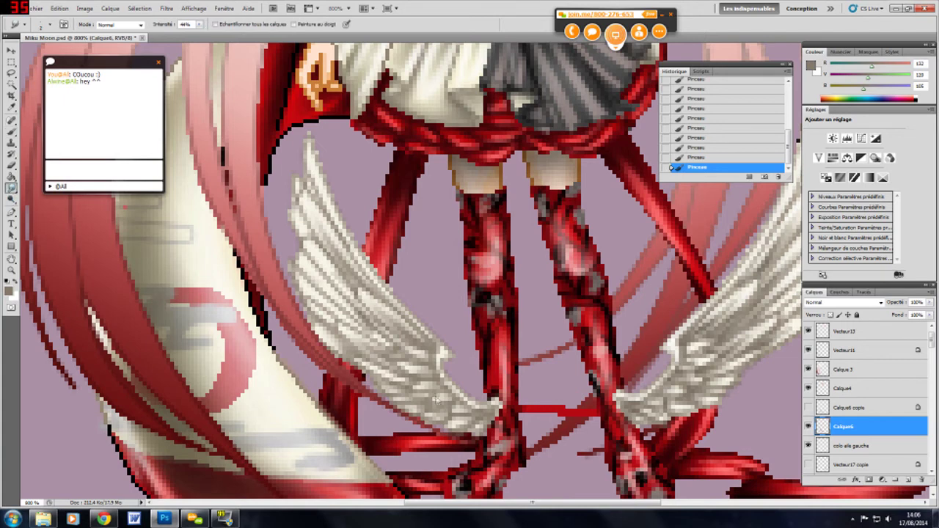
pyautogui.moveTo(412, 383); pyautogui.dragTo(369, 369)
pyautogui.click(11, 132)
pyautogui.click(392, 388)
pyautogui.click(389, 386)
pyautogui.click(378, 379)
pyautogui.click(390, 373)
pyautogui.click(350, 353)
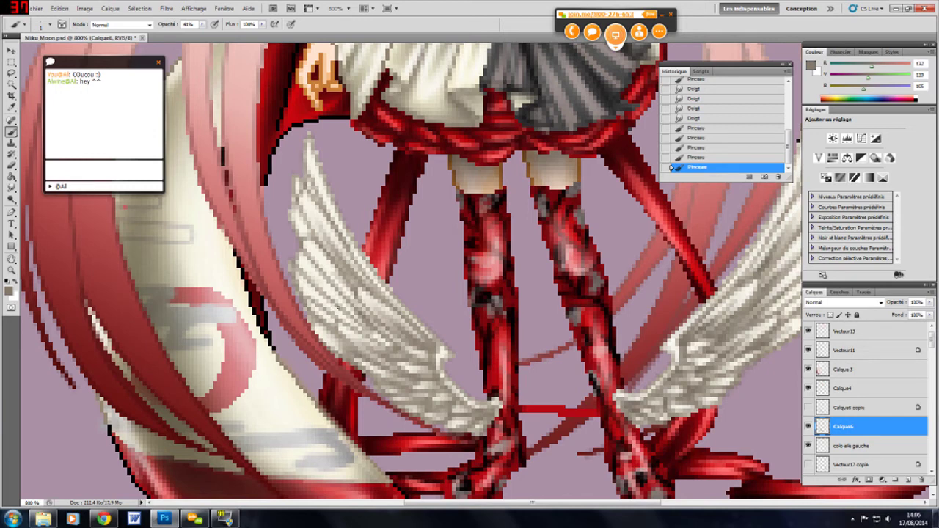
# Step: Darken part of the left wing, then blend its upper feathers with four smudge passes
pyautogui.moveTo(394, 299); pyautogui.dragTo(352, 253)
pyautogui.click(12, 186)
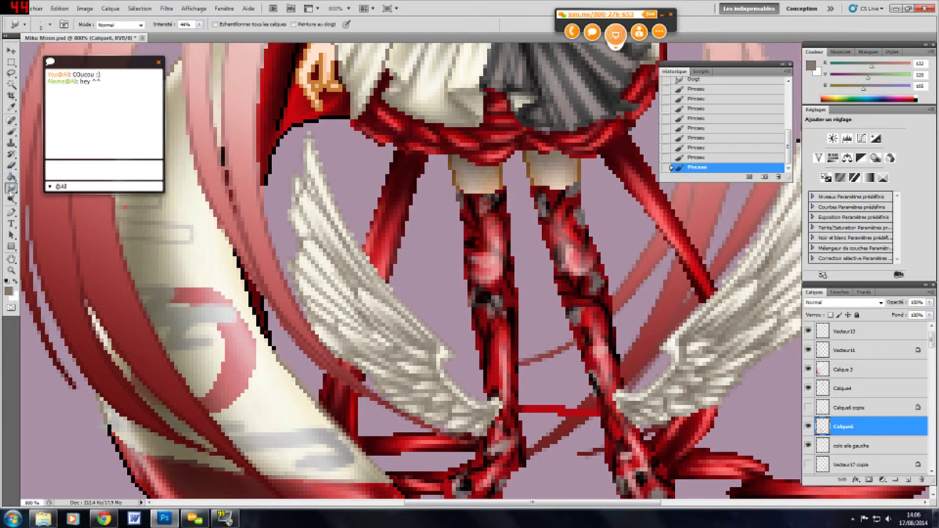
pyautogui.moveTo(371, 277); pyautogui.dragTo(333, 207)
pyautogui.moveTo(349, 247); pyautogui.dragTo(326, 199)
pyautogui.moveTo(346, 238); pyautogui.dragTo(321, 188)
pyautogui.moveTo(338, 222); pyautogui.dragTo(317, 164)
pyautogui.scroll(-1, 380, 289)
pyautogui.scroll(-1, 317, 301)
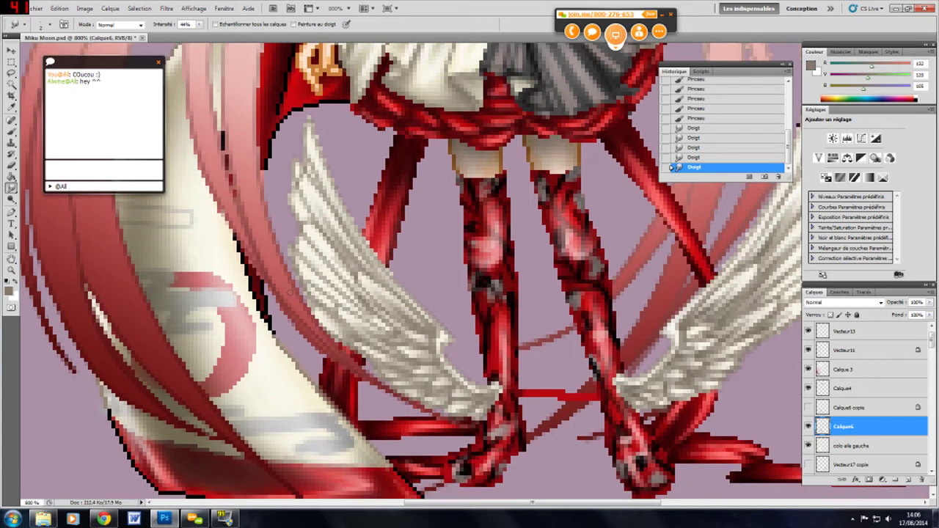
# Step: Paint a trail of small brush dabs along the left wing feathers
pyautogui.click(11, 132)
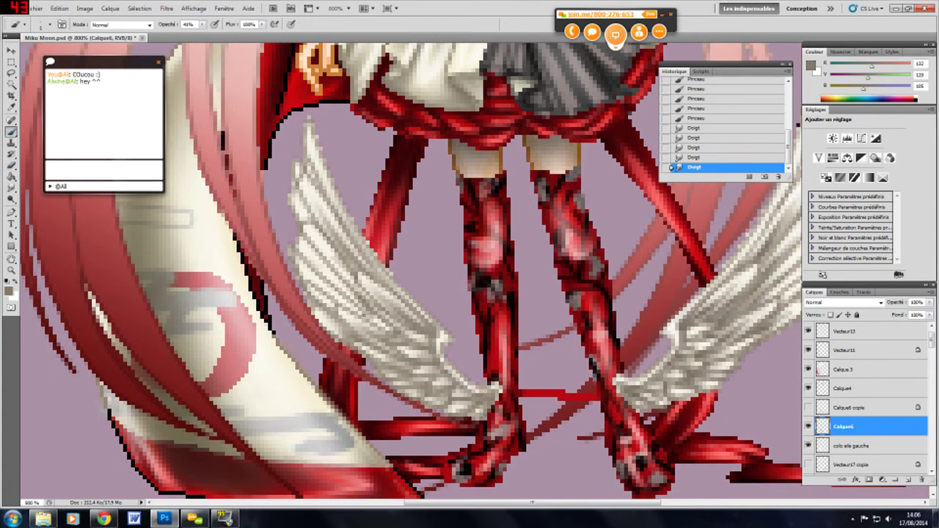
pyautogui.click(386, 331)
pyautogui.click(377, 327)
pyautogui.click(363, 320)
pyautogui.click(346, 310)
pyautogui.click(343, 315)
pyautogui.click(342, 314)
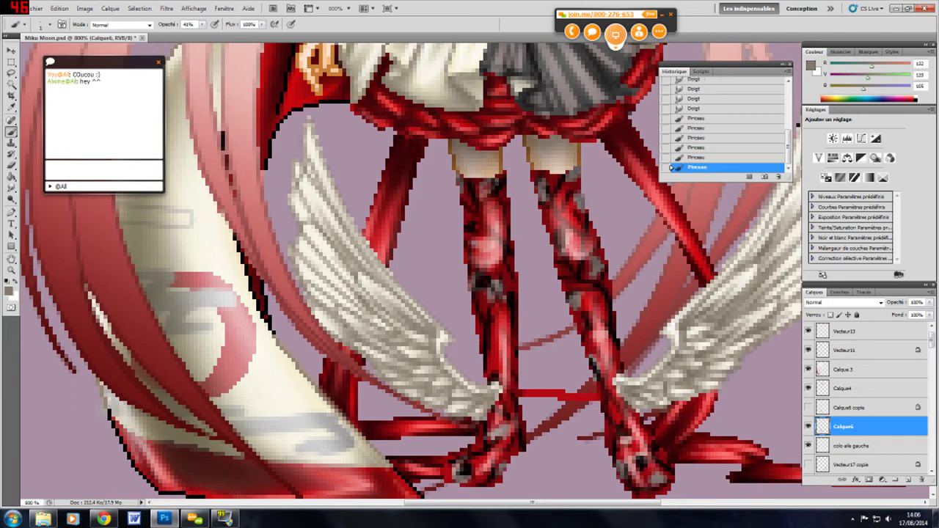
pyautogui.click(331, 297)
pyautogui.click(315, 291)
pyautogui.click(314, 287)
pyautogui.click(308, 283)
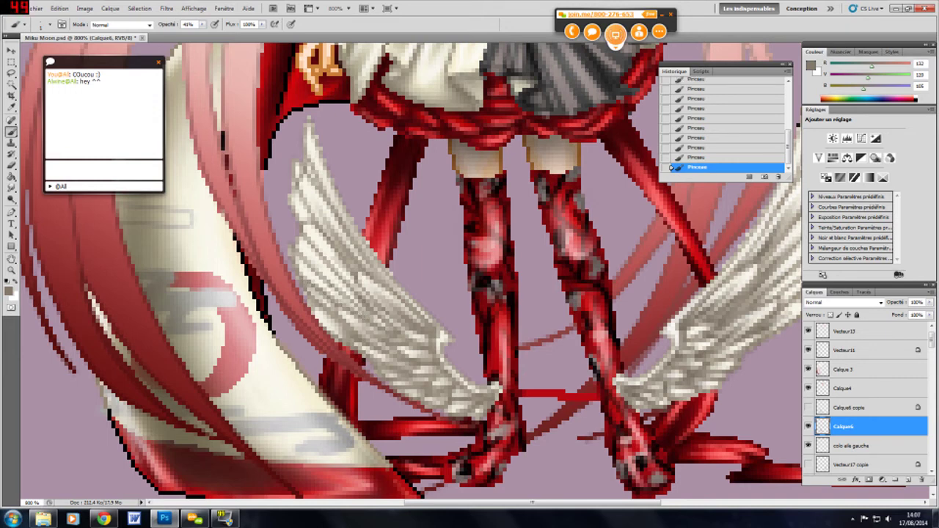
# Step: Smudge the fresh dabs, then repaint a stroke and darken the lower left-wing feathers
pyautogui.press('r')
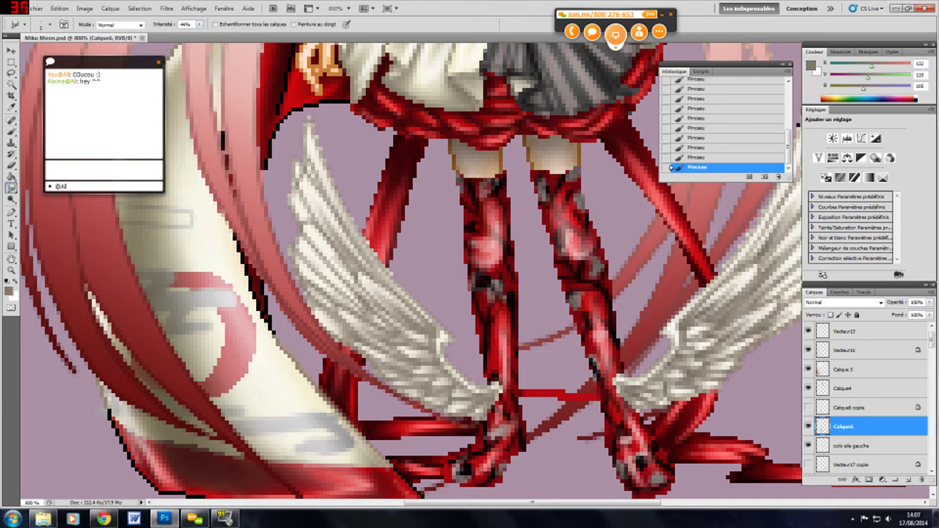
pyautogui.moveTo(361, 316); pyautogui.dragTo(307, 270)
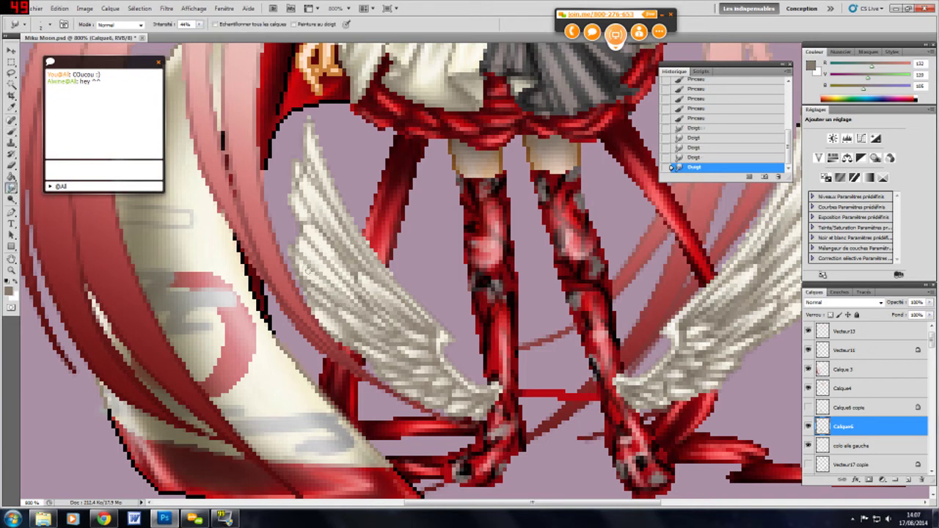
pyautogui.click(11, 133)
pyautogui.moveTo(373, 321); pyautogui.dragTo(309, 259)
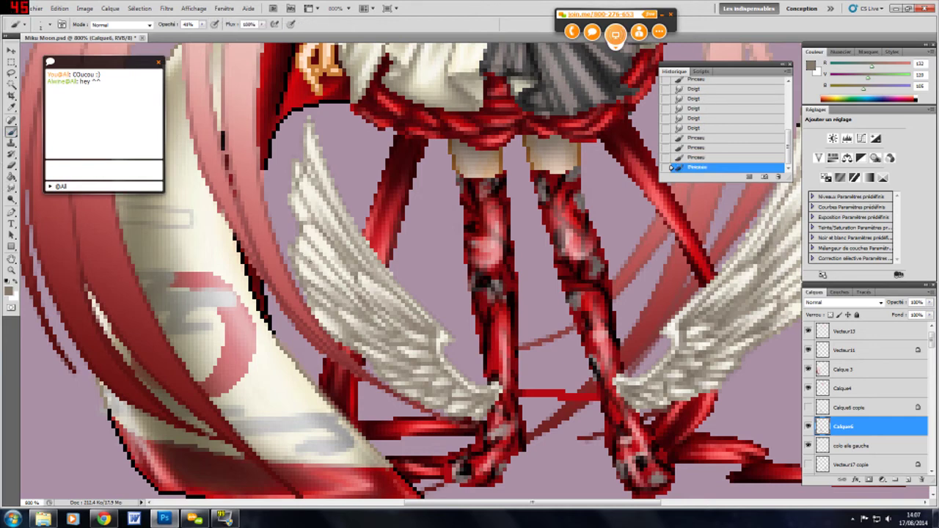
pyautogui.moveTo(389, 326); pyautogui.dragTo(371, 317)
# Step: Smudge the left wing feathers up and left, then add small brush strokes over them
pyautogui.click(11, 186)
pyautogui.moveTo(361, 307); pyautogui.dragTo(327, 274)
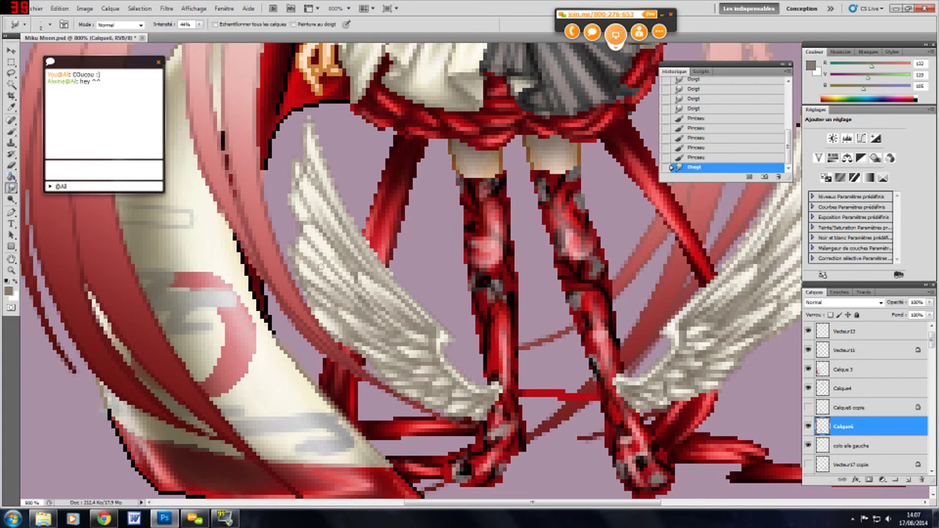
pyautogui.moveTo(364, 307); pyautogui.dragTo(324, 263)
pyautogui.click(10, 132)
pyautogui.moveTo(374, 300); pyautogui.dragTo(362, 288)
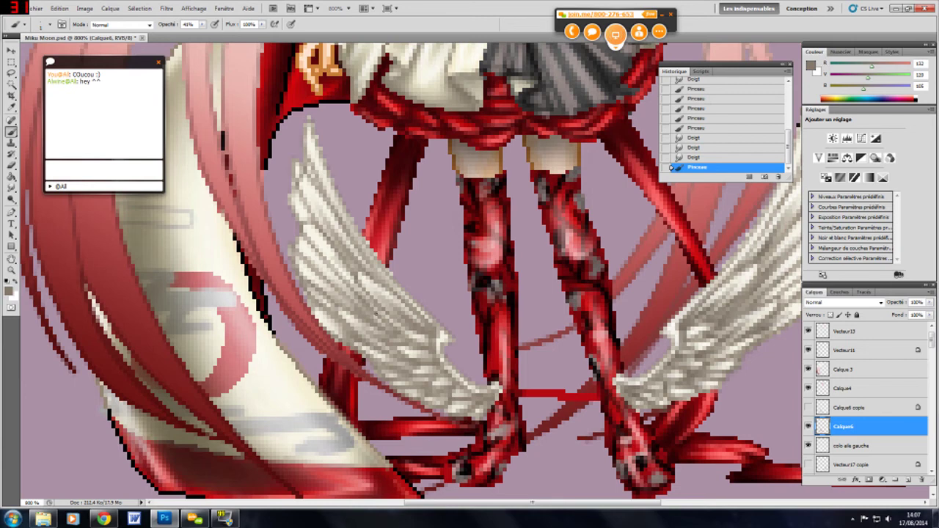
pyautogui.moveTo(377, 311); pyautogui.dragTo(353, 287)
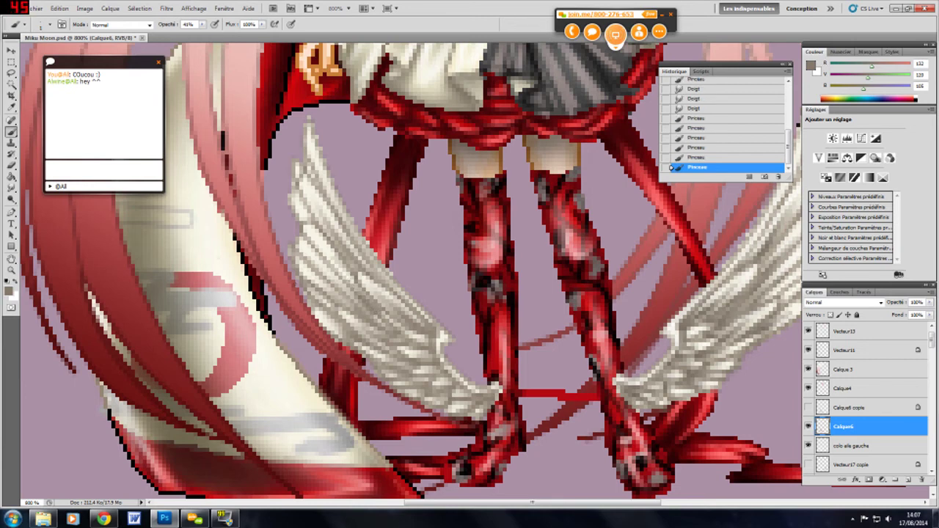
# Step: Alternate smudging and short brush strokes on the upper left-wing feathers
pyautogui.click(8, 192)
pyautogui.moveTo(359, 295); pyautogui.dragTo(311, 231)
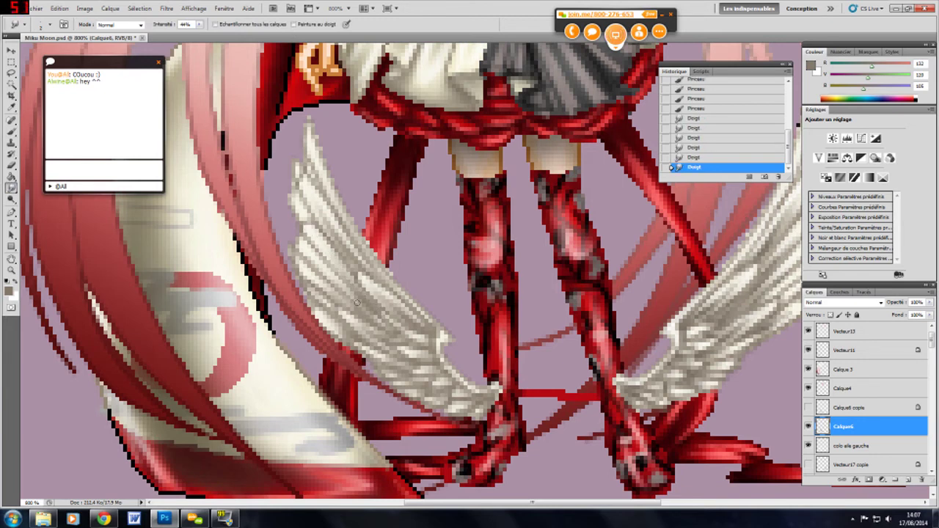
pyautogui.click(9, 134)
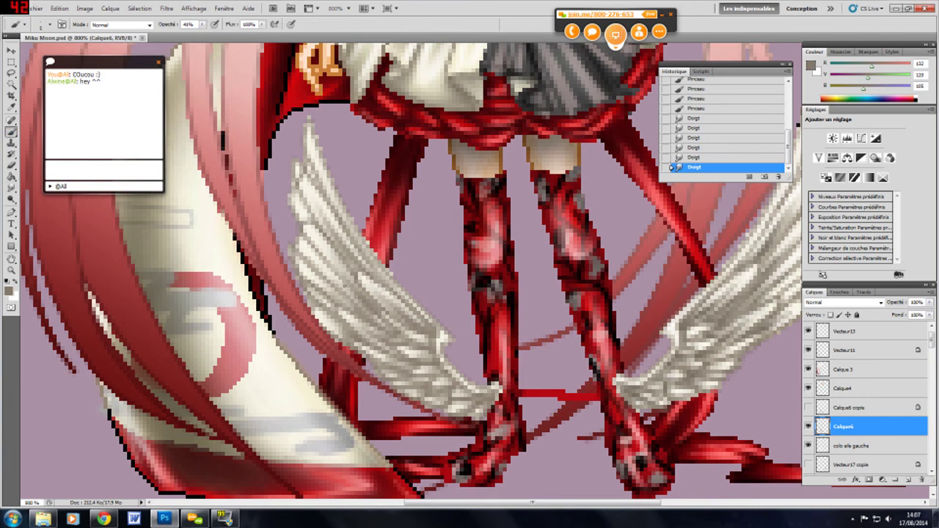
pyautogui.moveTo(320, 258); pyautogui.dragTo(346, 280)
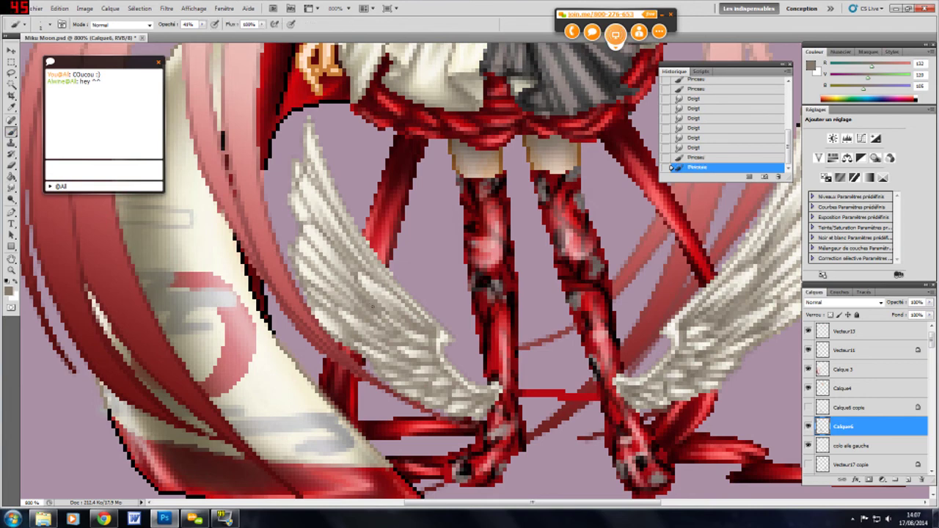
pyautogui.moveTo(310, 214); pyautogui.dragTo(301, 200)
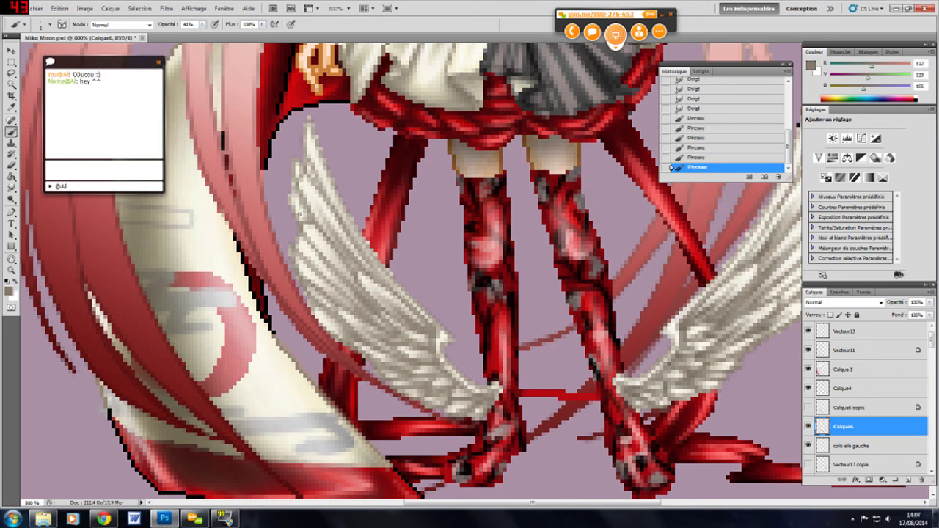
pyautogui.click(11, 188)
pyautogui.moveTo(308, 219); pyautogui.dragTo(292, 198)
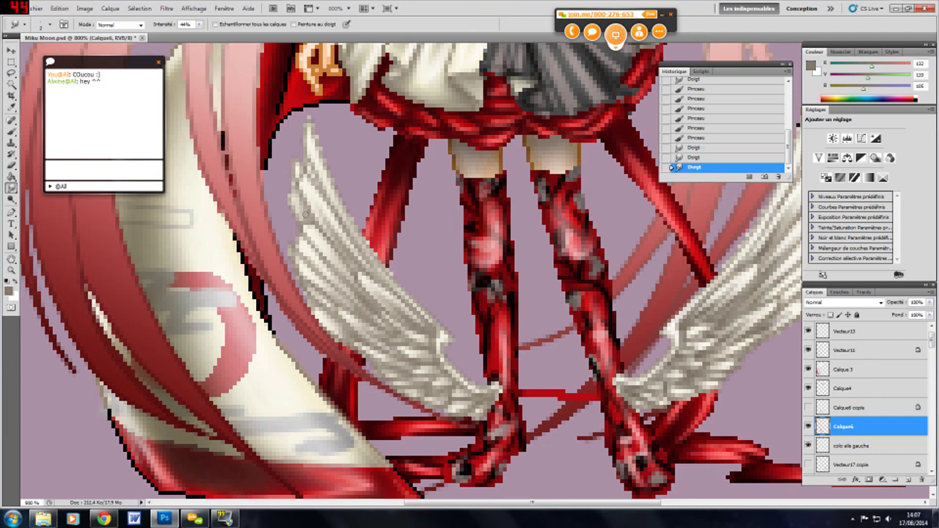
# Step: Undo a stray brush dab and repaint a diagonal row of dabs on the left wing
pyautogui.click(11, 133)
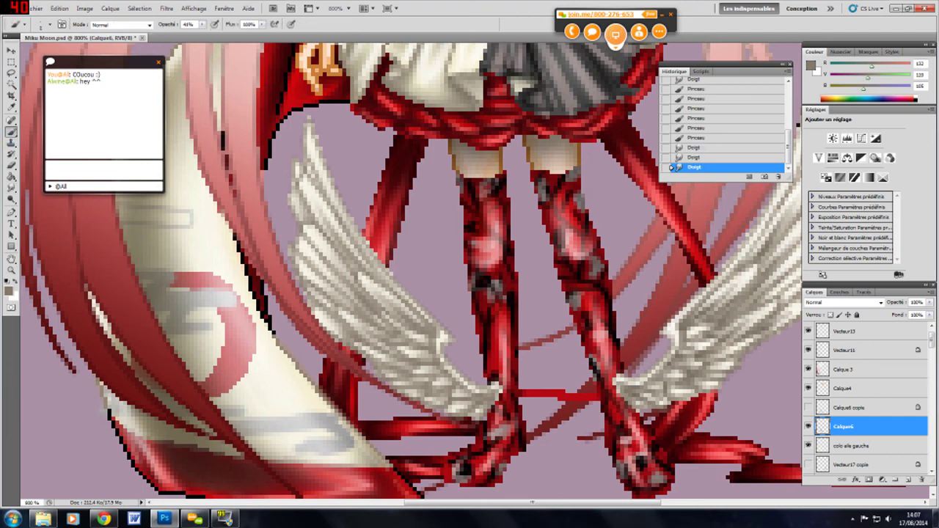
pyautogui.click(301, 209)
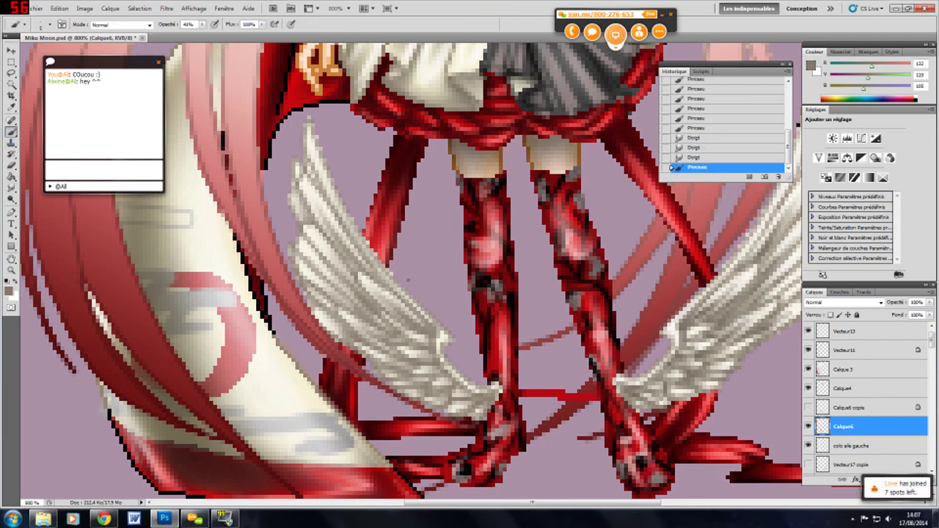
pyautogui.hotkey('ctrl', 'z')
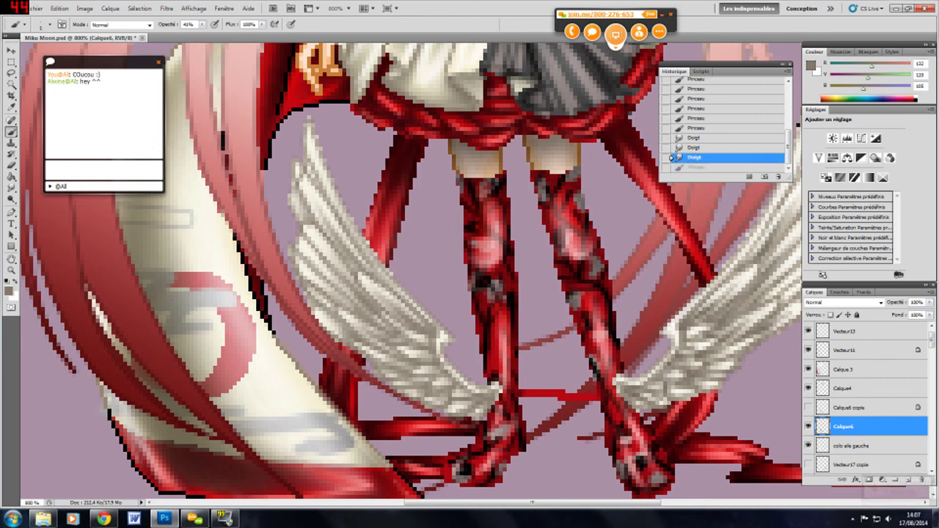
pyautogui.click(385, 287)
pyautogui.click(371, 271)
pyautogui.click(354, 253)
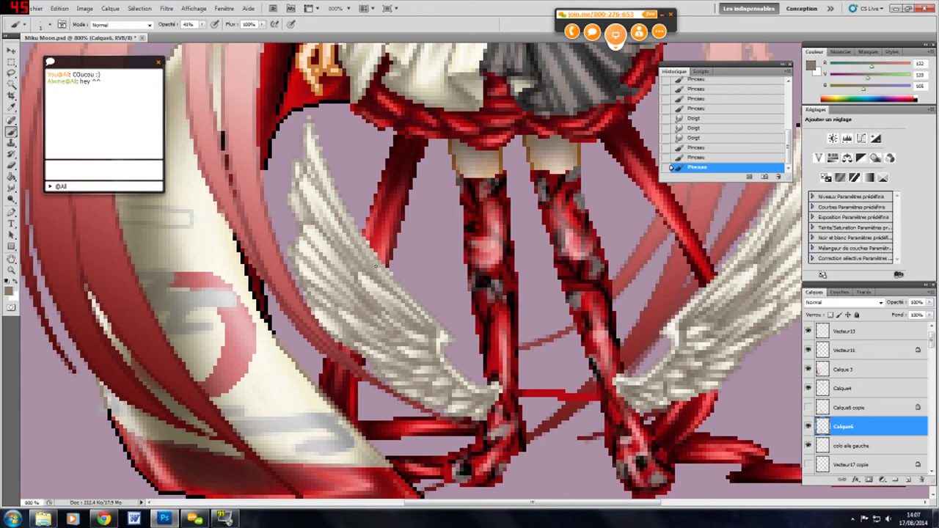
pyautogui.click(350, 248)
# Step: Revert the latest dabs via History, repaint near the wing, and smudge the wing tip
pyautogui.click(672, 128)
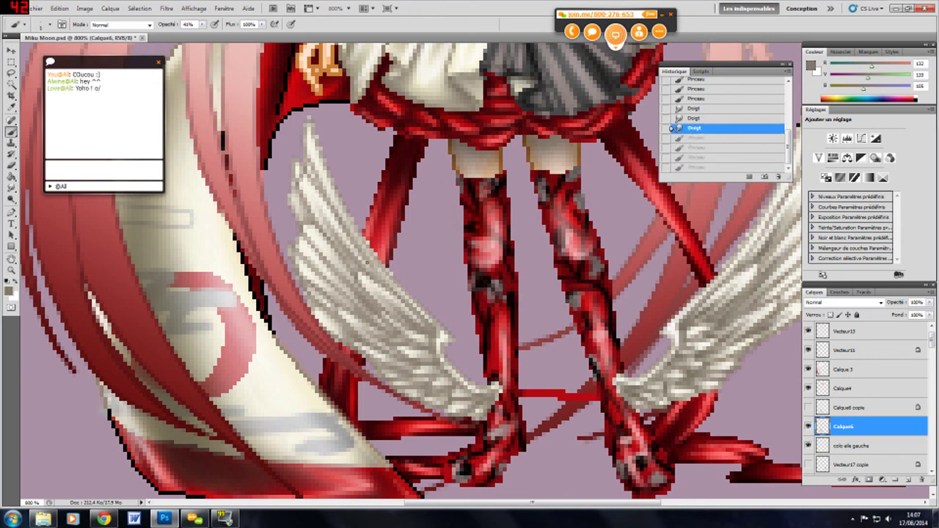
pyautogui.click(389, 286)
pyautogui.click(391, 288)
pyautogui.click(391, 288)
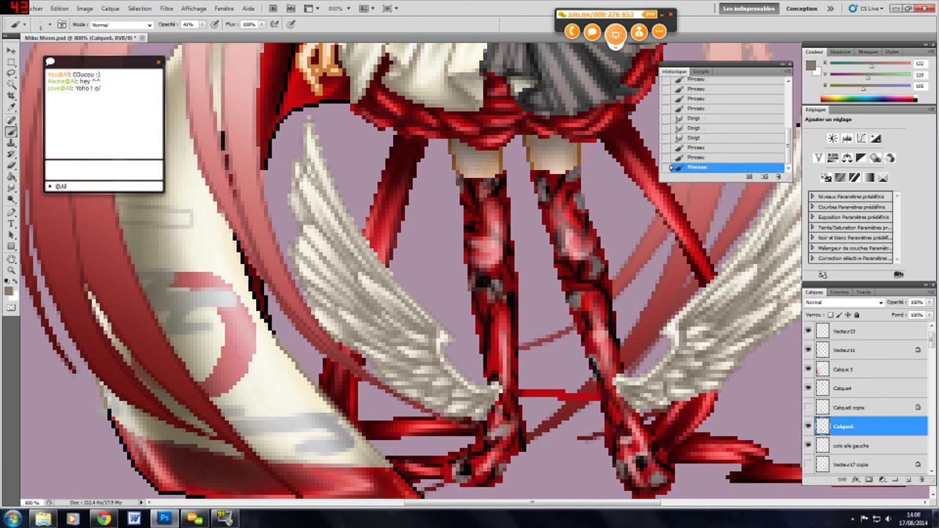
pyautogui.click(11, 187)
pyautogui.moveTo(315, 179); pyautogui.dragTo(345, 221)
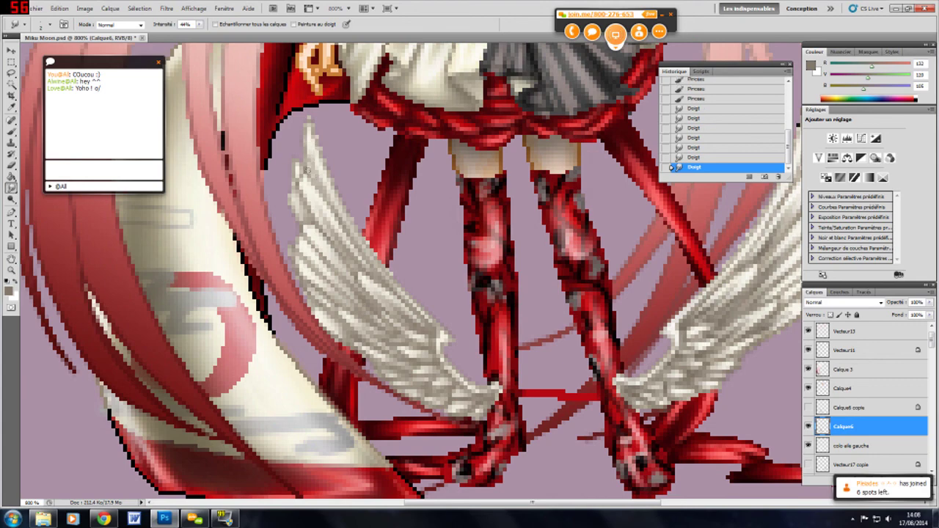